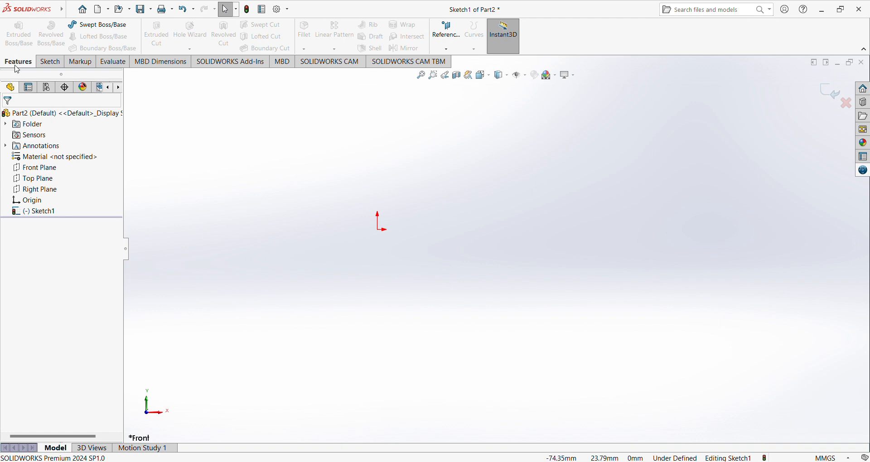
Step: Sketch a center rectangle about 39 mm wide and 24 mm high, centred on the origin
left_click(49, 62)
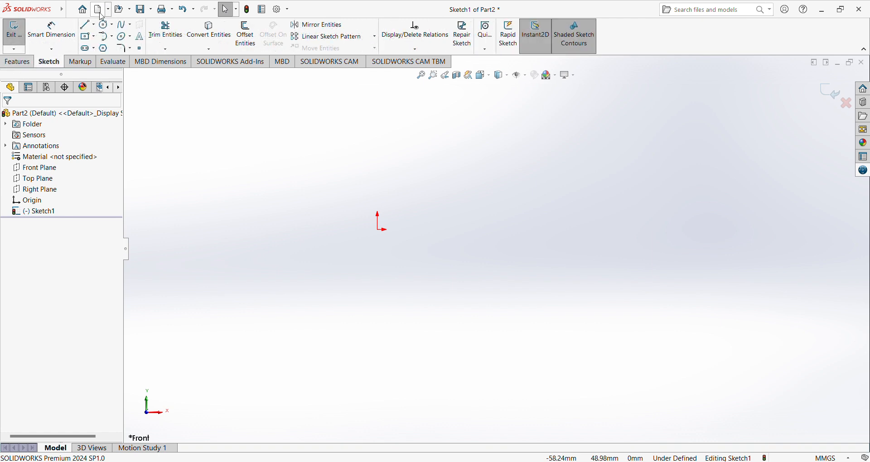
left_click(86, 36)
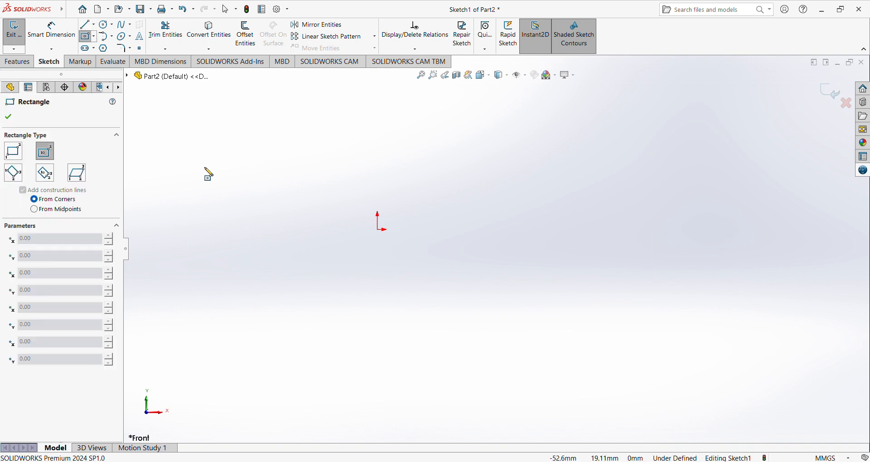
left_click(378, 229)
left_click(303, 281)
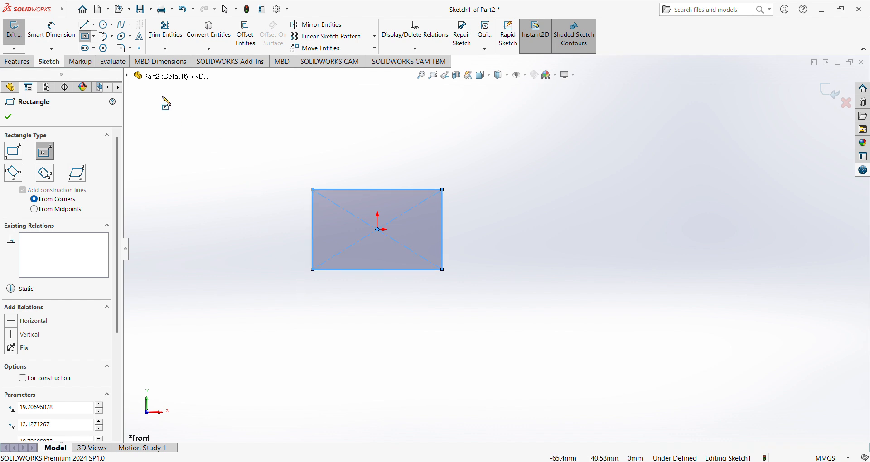
Step: Try extruding the rectangle blind 10 mm in both directions from the sketch plane, and undo that extrusion
left_click(18, 62)
left_click(28, 51)
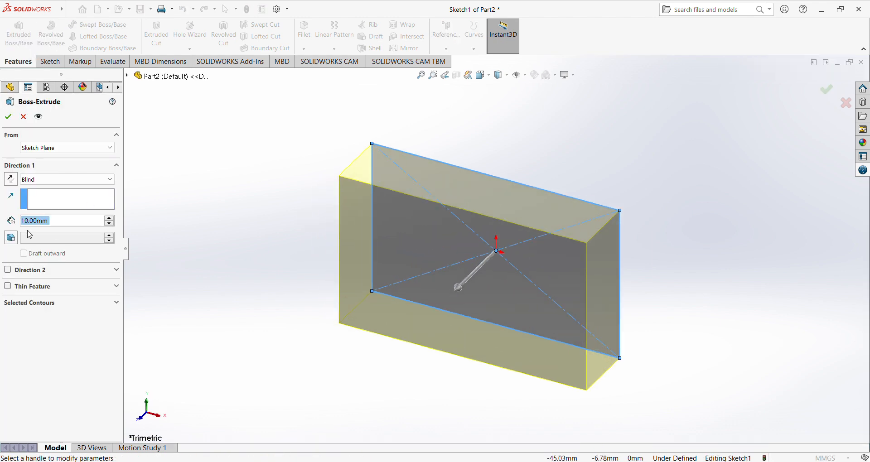
left_click(10, 273)
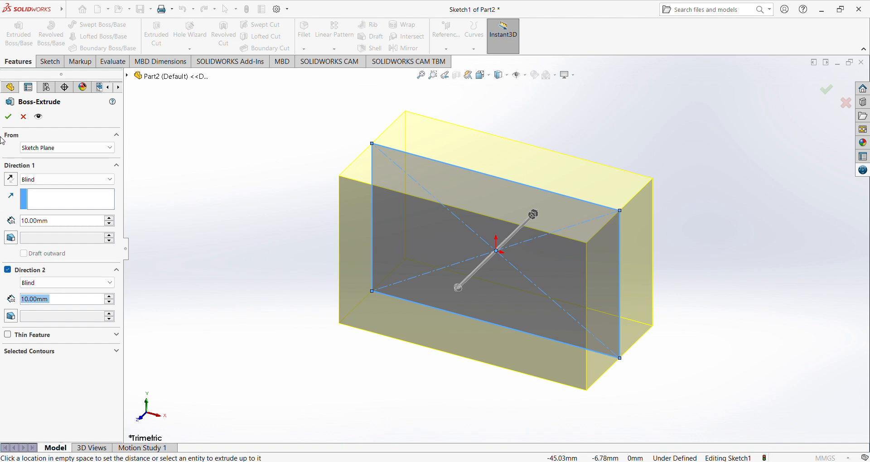
left_click(9, 117)
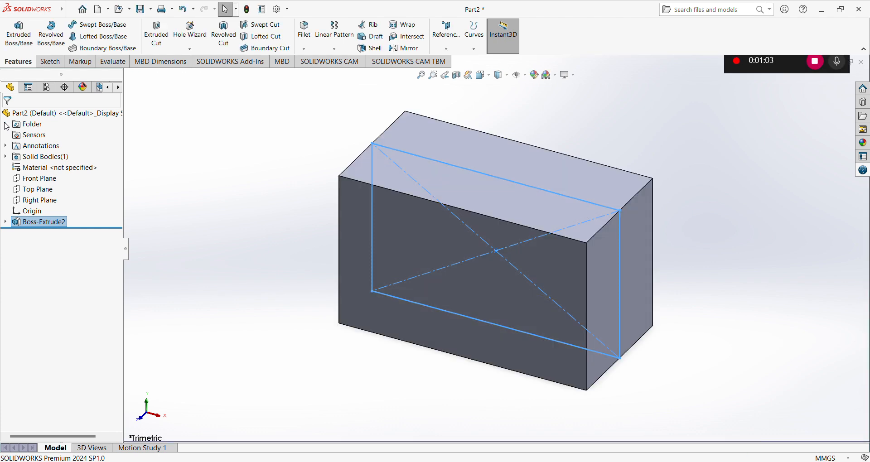
left_click(251, 164)
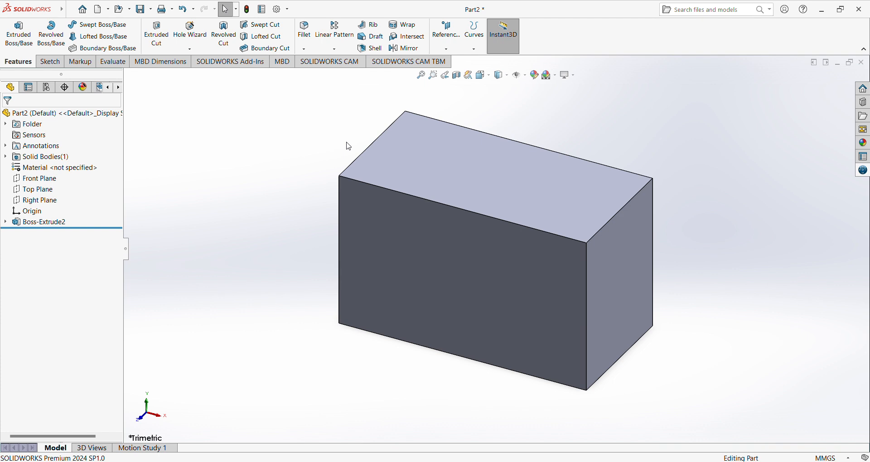
key("ctrl+z")
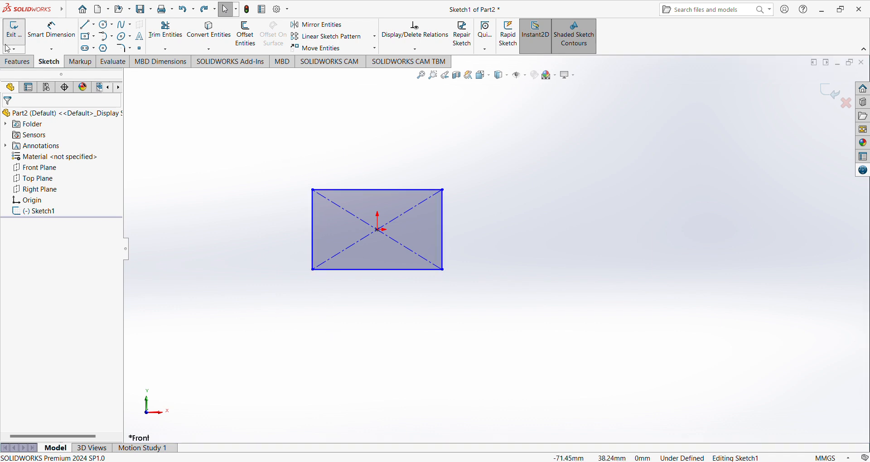
Step: Start a Revolved Boss/Base of the rectangle, try its other sides and a diagonal as axis, and choose the right vertical side
left_click(15, 63)
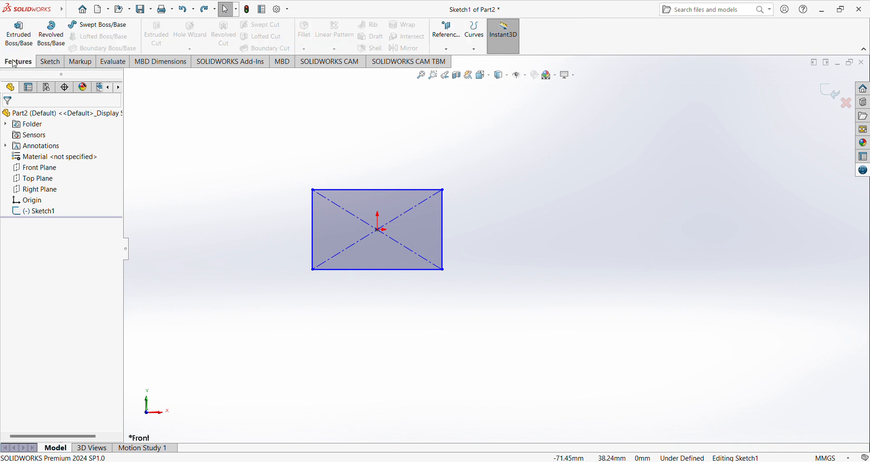
left_click(42, 47)
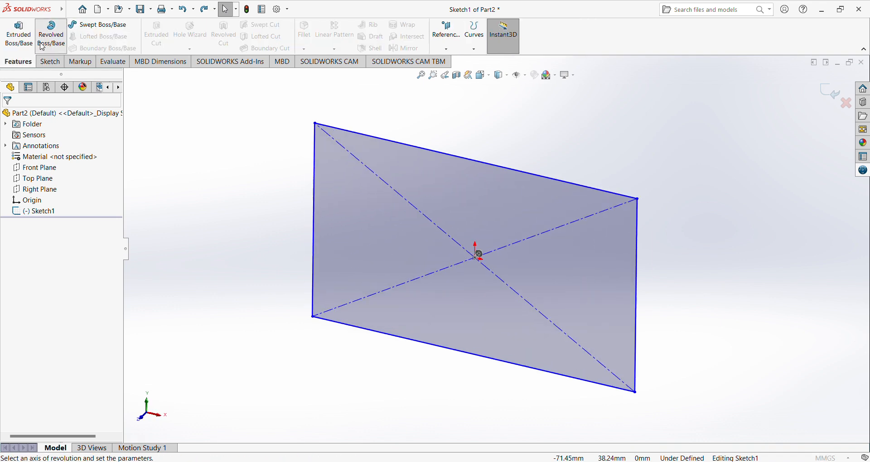
left_click(317, 220)
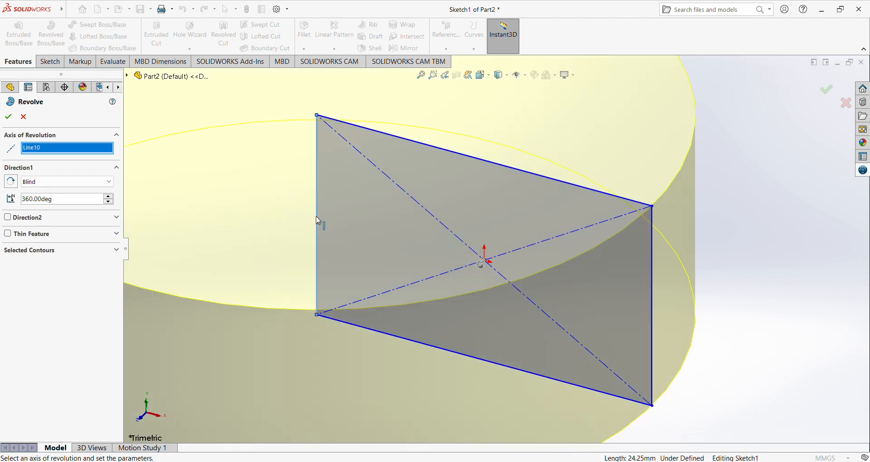
left_click(438, 149)
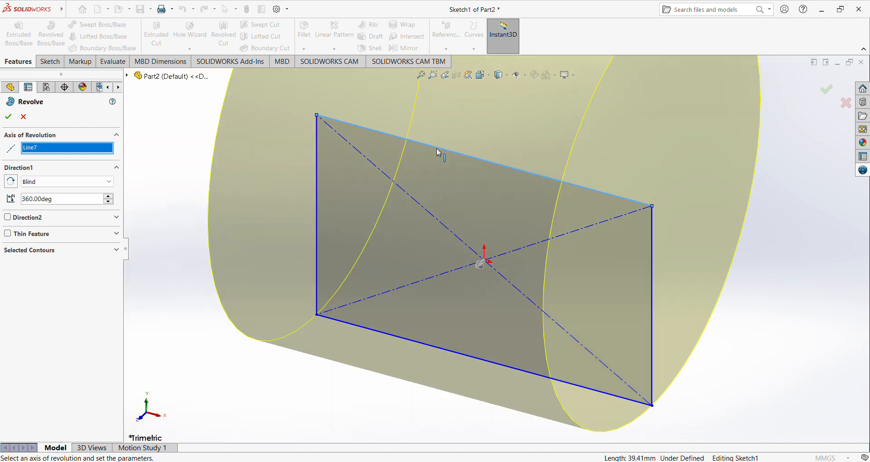
left_click(344, 323)
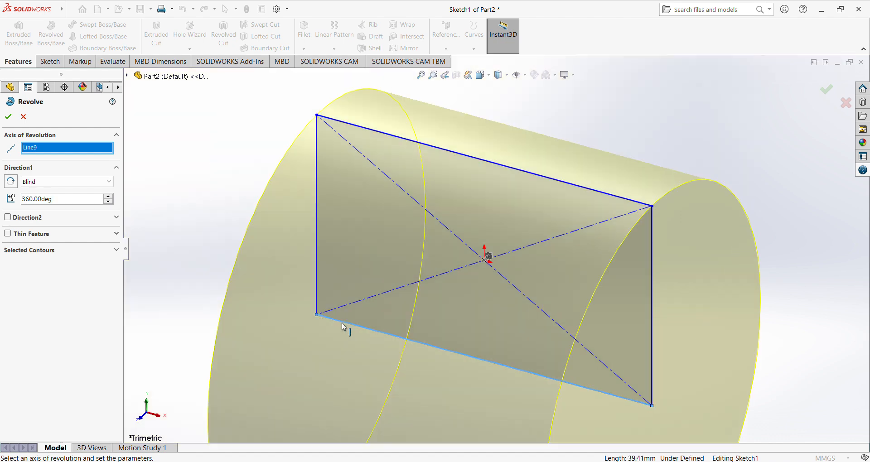
left_click(652, 265)
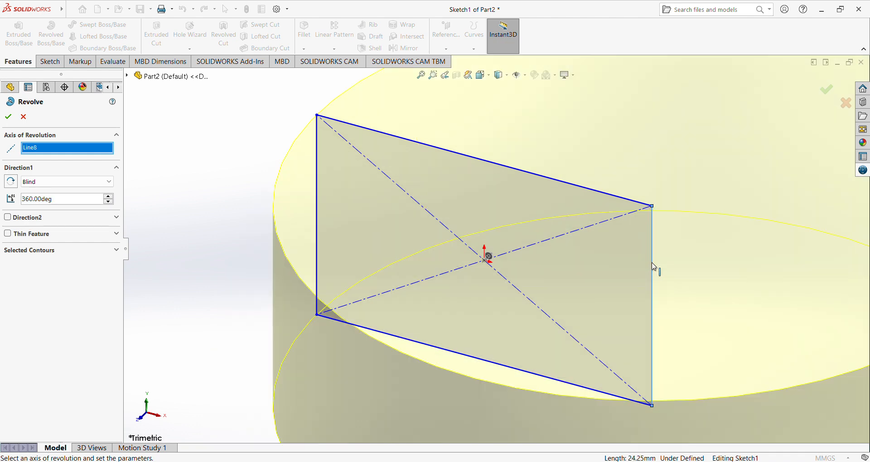
left_click(539, 310)
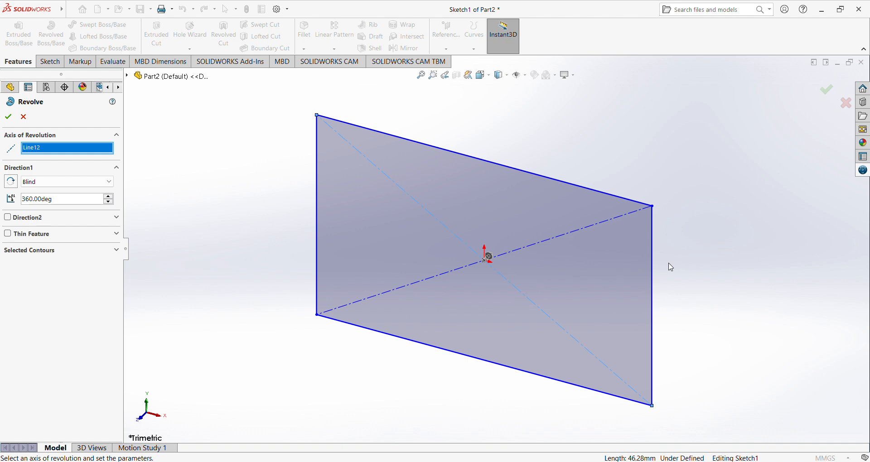
left_click(652, 264)
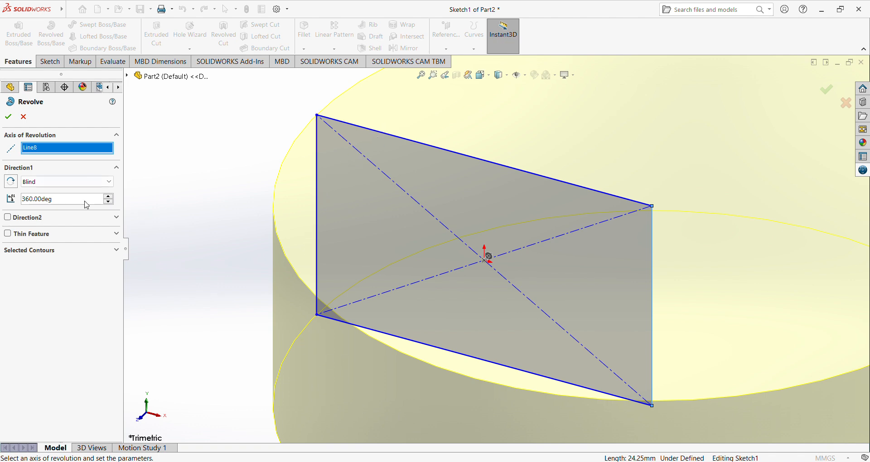
Step: Set the revolve angle to 240 degrees and create the revolved solid
left_click(37, 200)
key("BackSpace")
key("BackSpace")
key("BackSpace")
key("BackSpace")
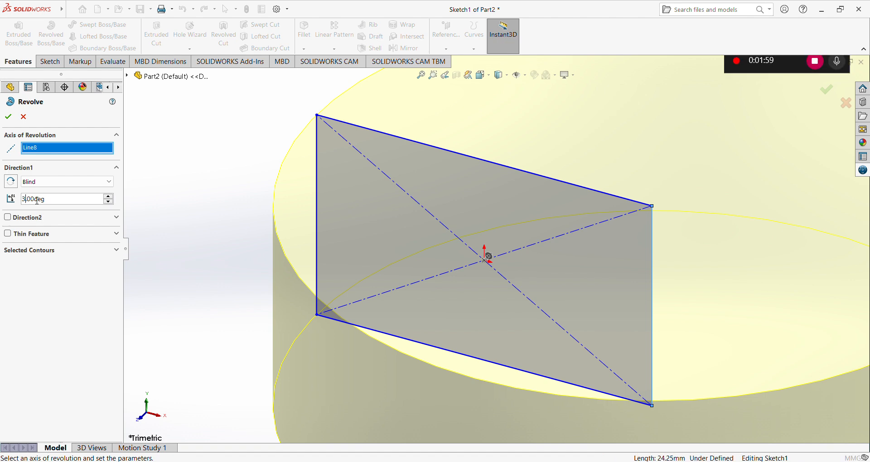
type("24")
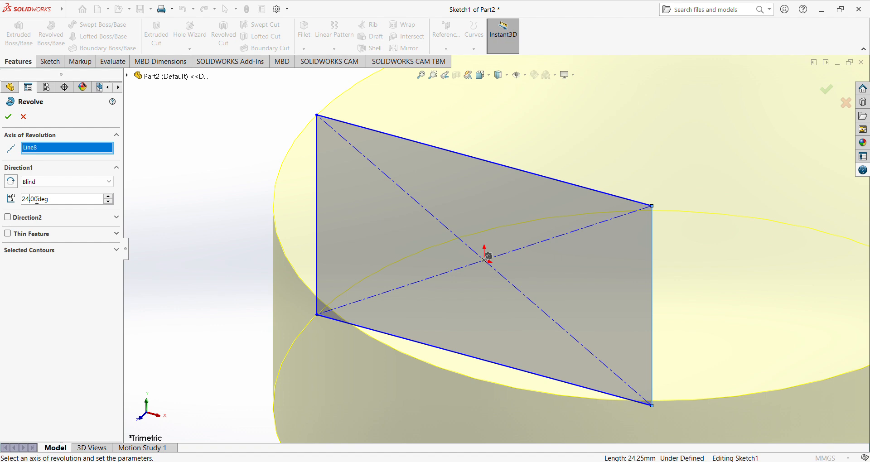
type("0.")
key("Return")
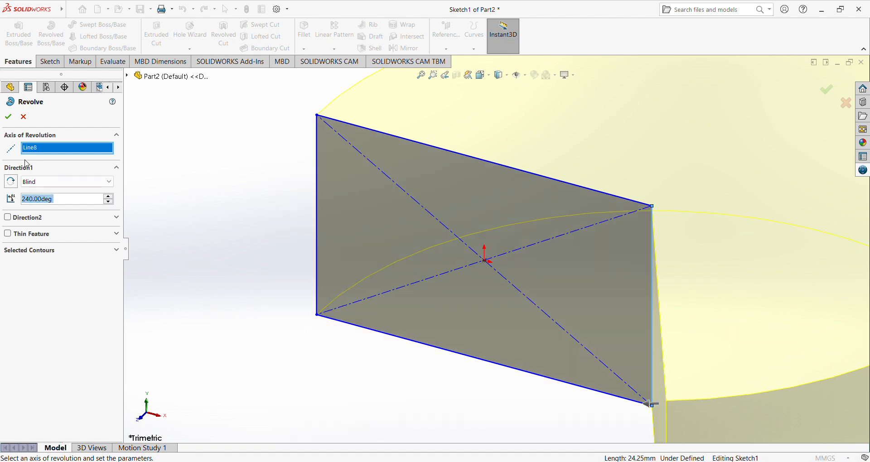
left_click(8, 117)
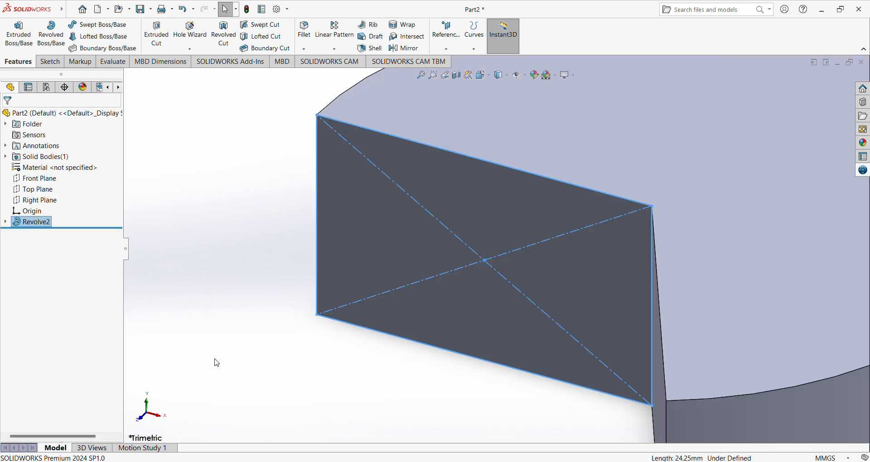
left_click(215, 362)
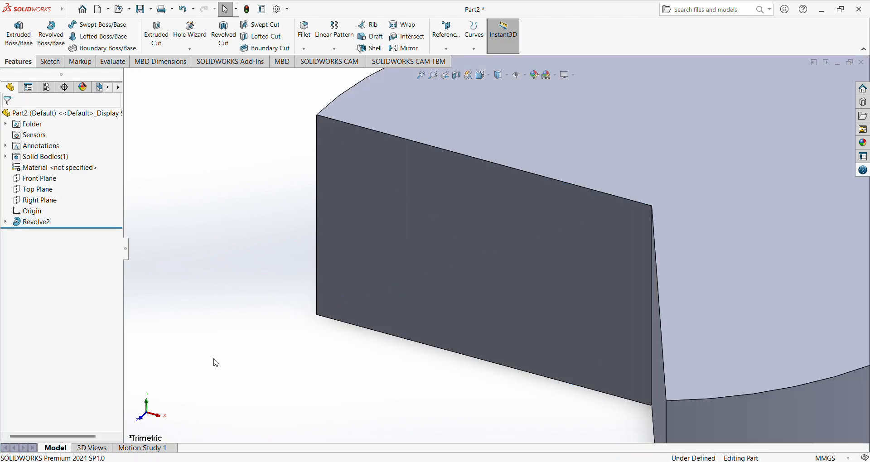
key("f")
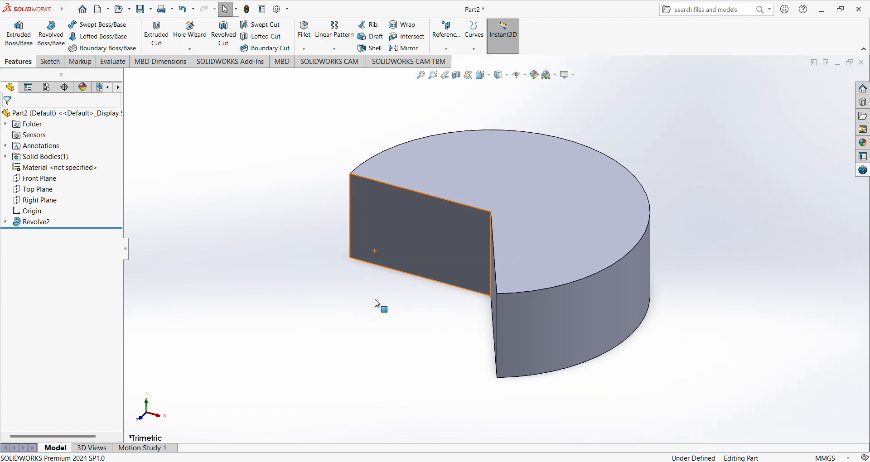
Step: Sketch a diagonal straight slot on the solid's top face, about 28 mm between centres and 15 mm wide
middle_click_drag(435, 254, 473, 247)
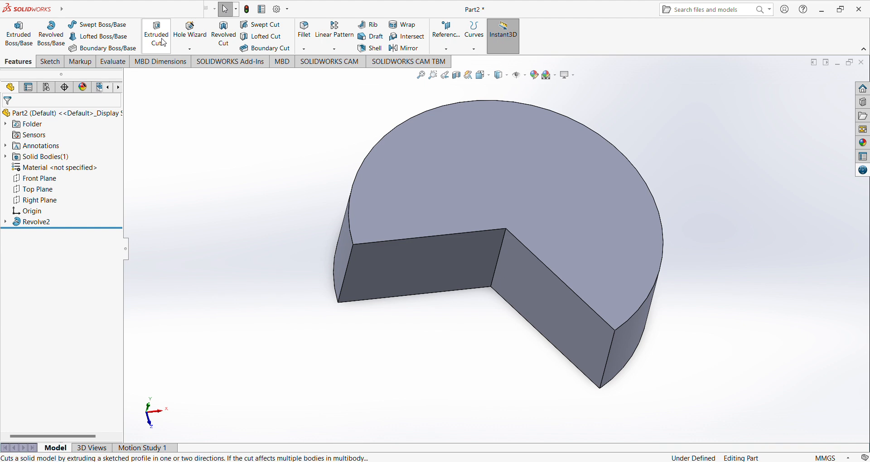
left_click(41, 64)
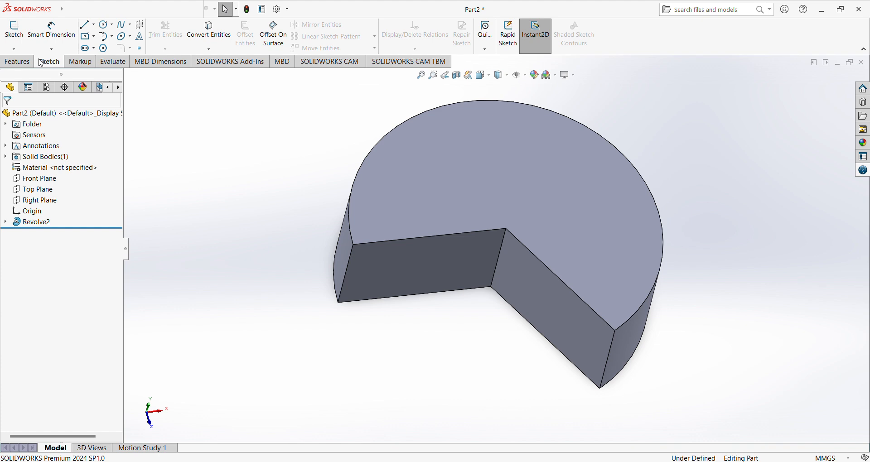
left_click(106, 25)
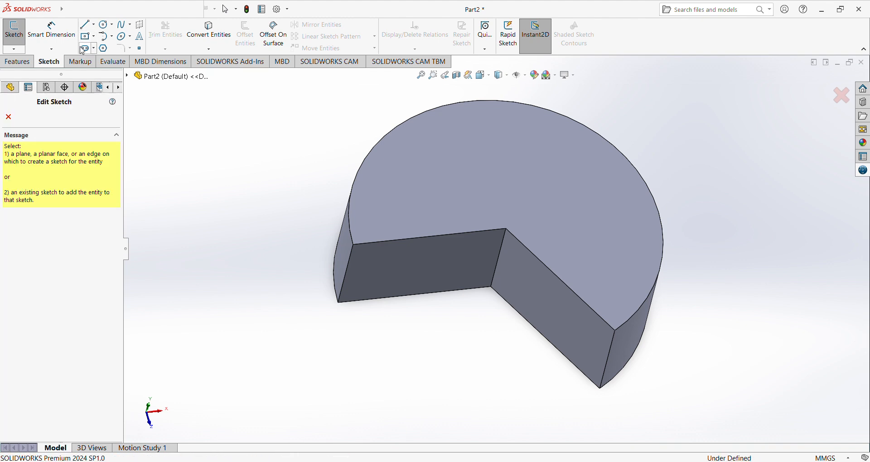
left_click(481, 171)
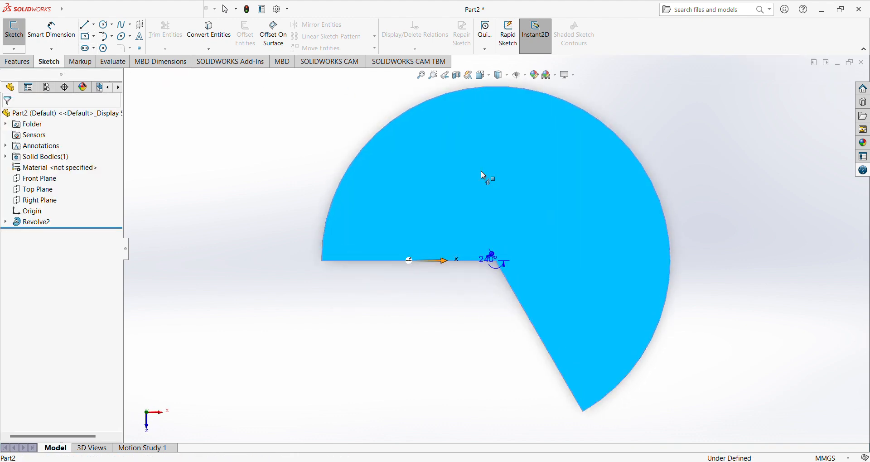
left_click(492, 151)
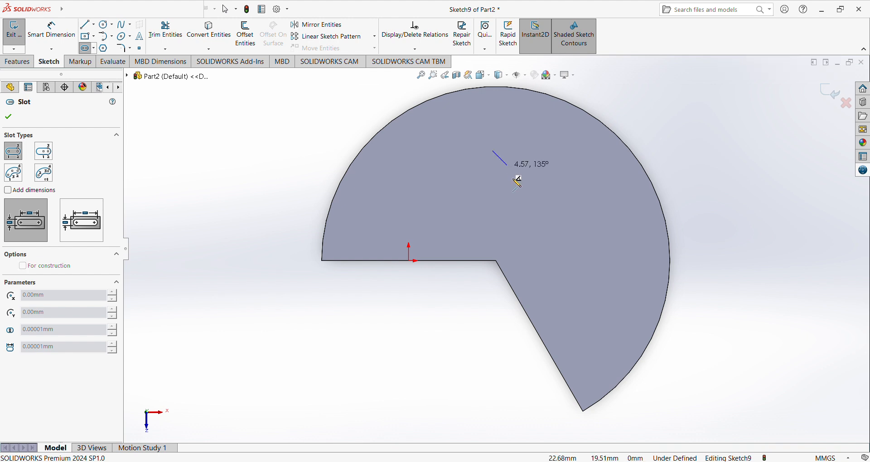
left_click(582, 240)
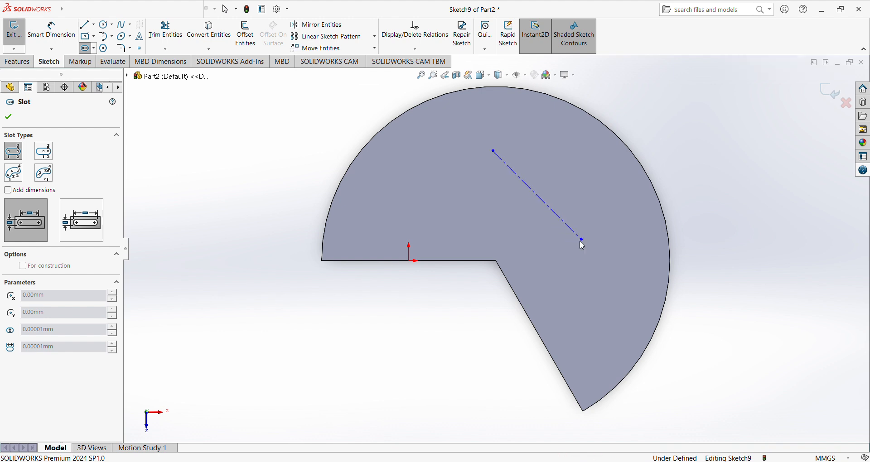
left_click(563, 269)
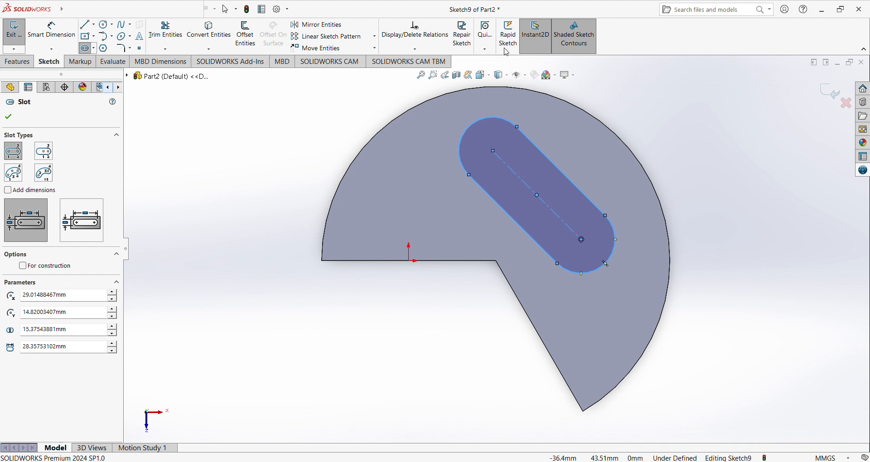
Step: Cut the slot through the solid with a blind Extruded Cut 70 mm deep
left_click(18, 61)
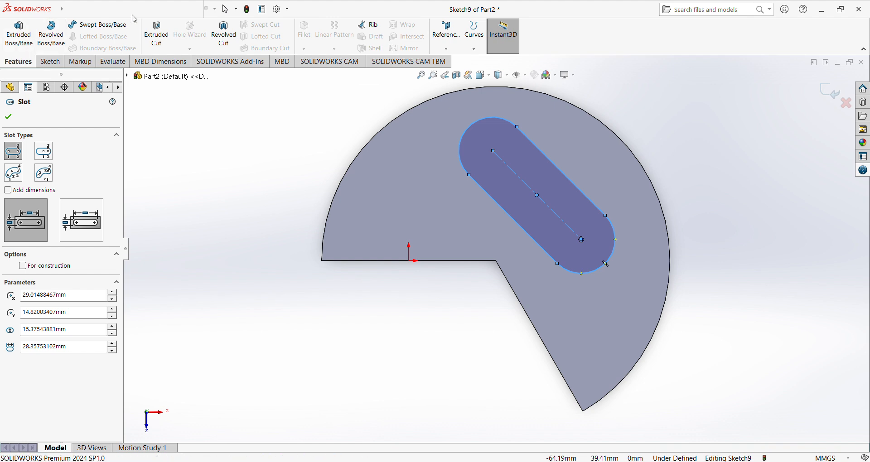
left_click(165, 48)
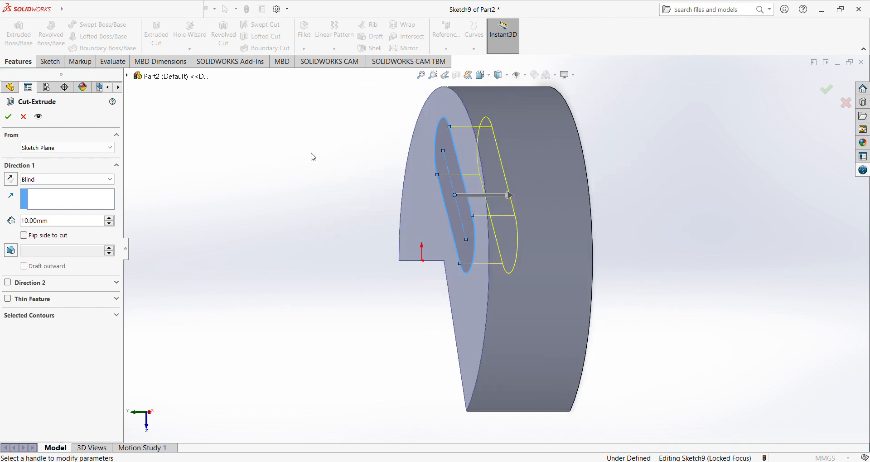
left_click(30, 221)
key("BackSpace")
key("BackSpace")
key("BackSpace")
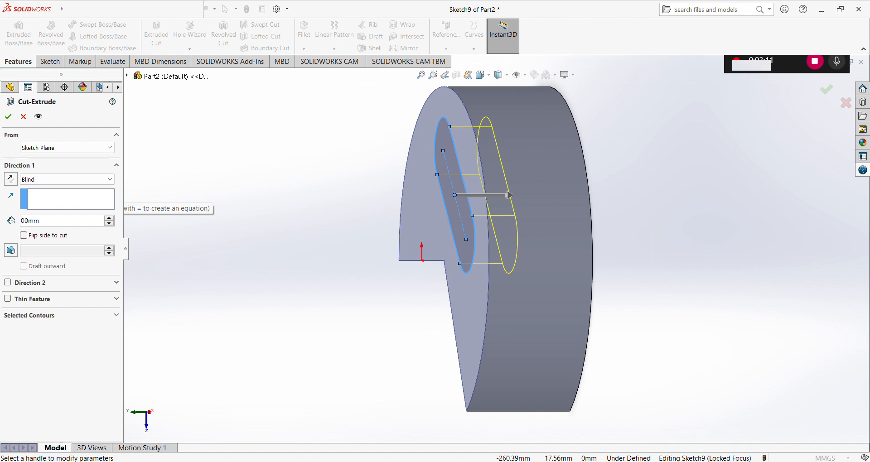
type("70.")
key("Return")
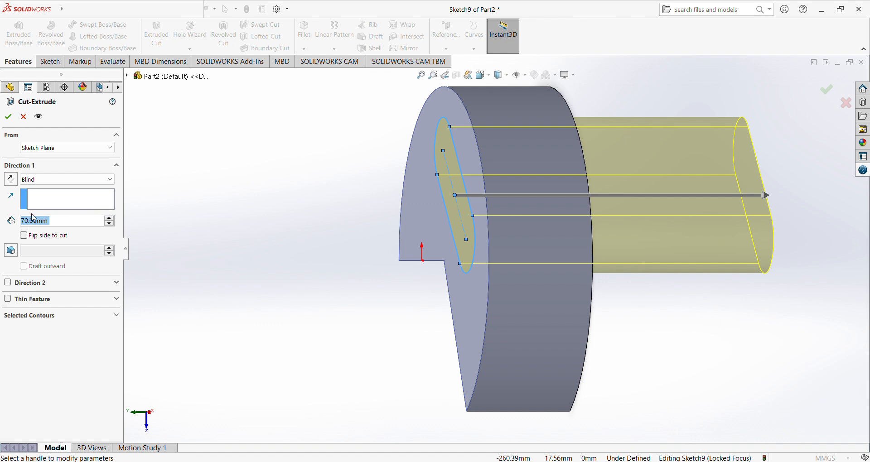
left_click(8, 117)
left_click(360, 150)
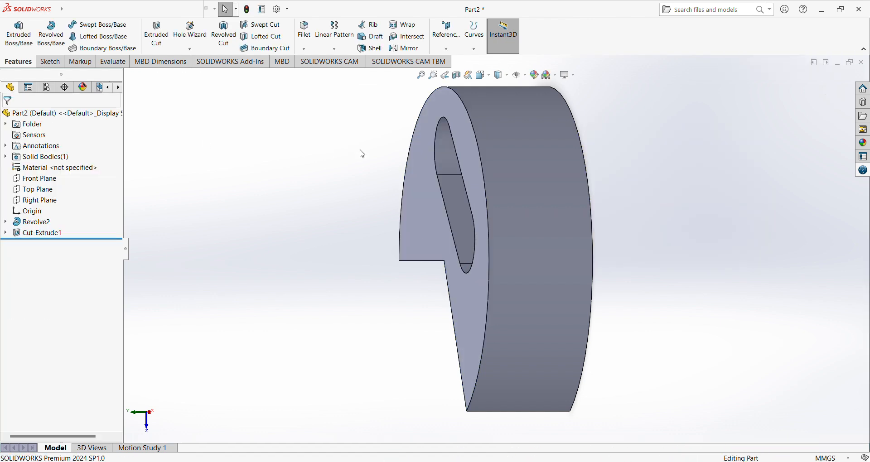
key("Left")
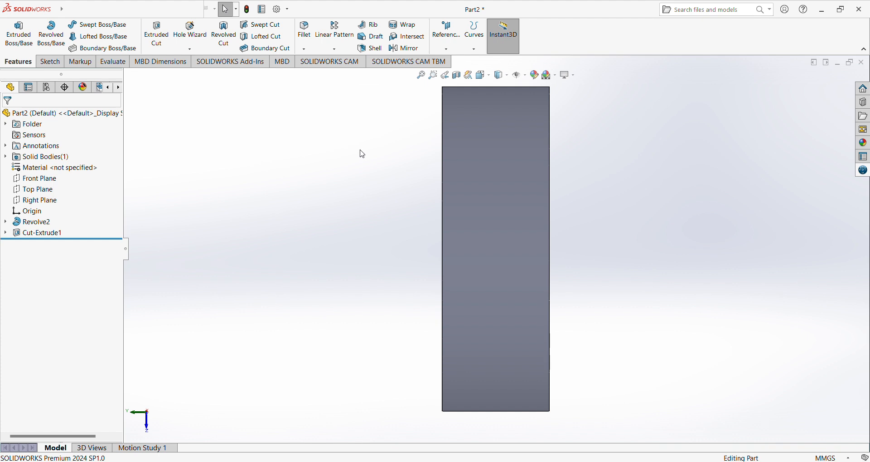
Step: Inspect the slot through the revolved solid from several angles and undo the 70 mm cut
middle_click_drag(361, 150, 492, 159)
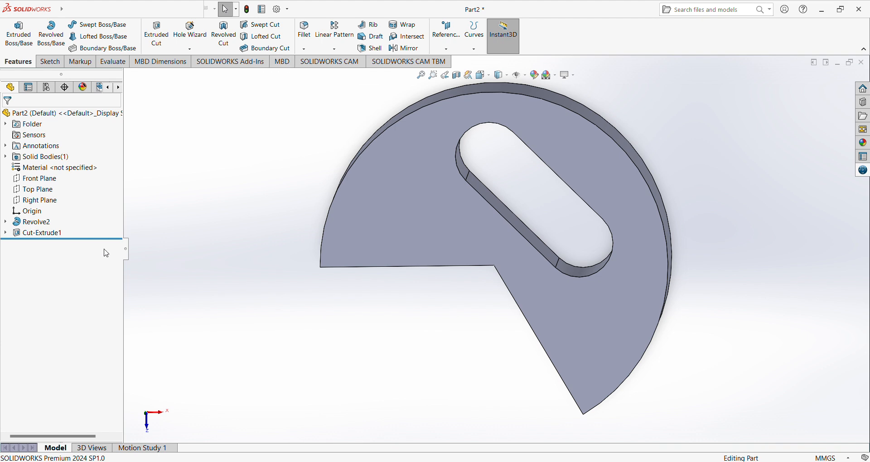
key("shift+Left")
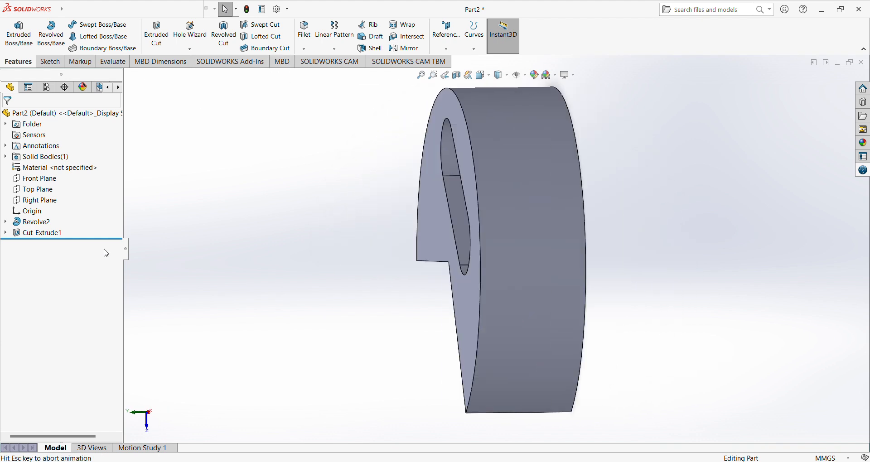
key("ctrl+z")
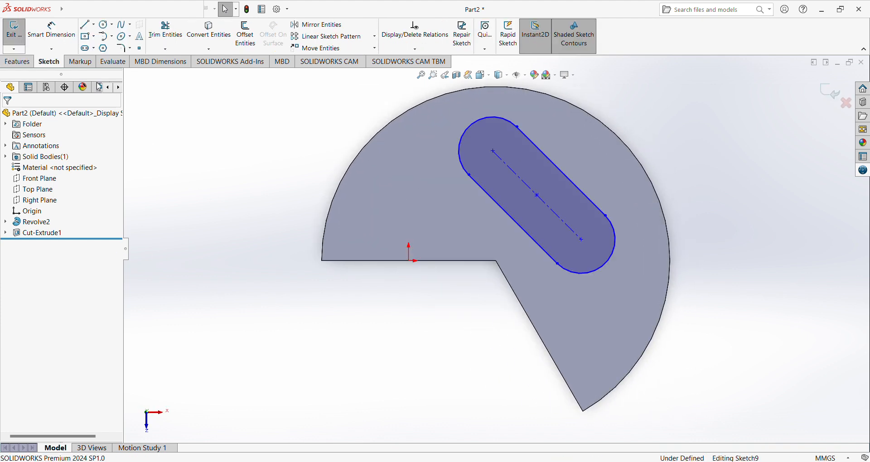
Step: Recut the slot with a blind Extruded Cut 10 mm deep and check it from an angle
left_click(18, 61)
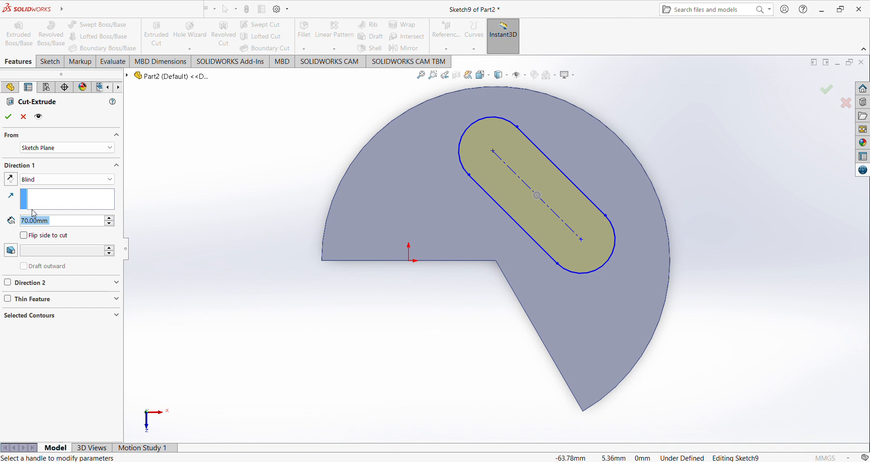
type("10")
key("Return")
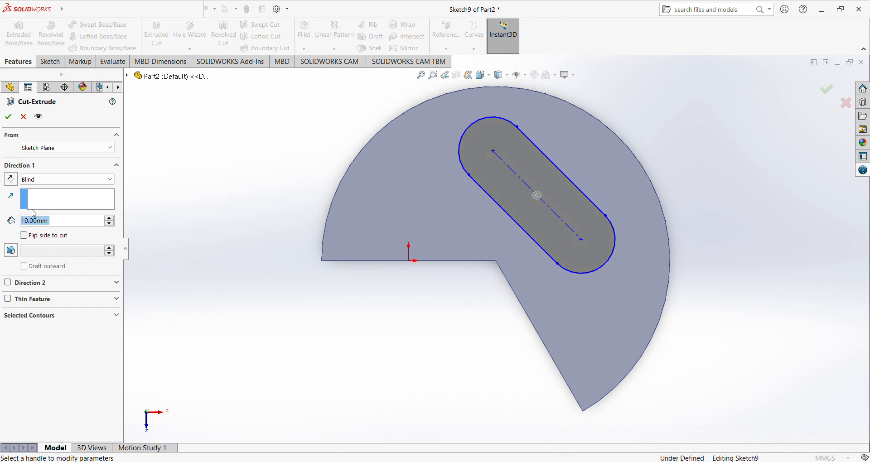
left_click(158, 184)
key("Left")
key("Left")
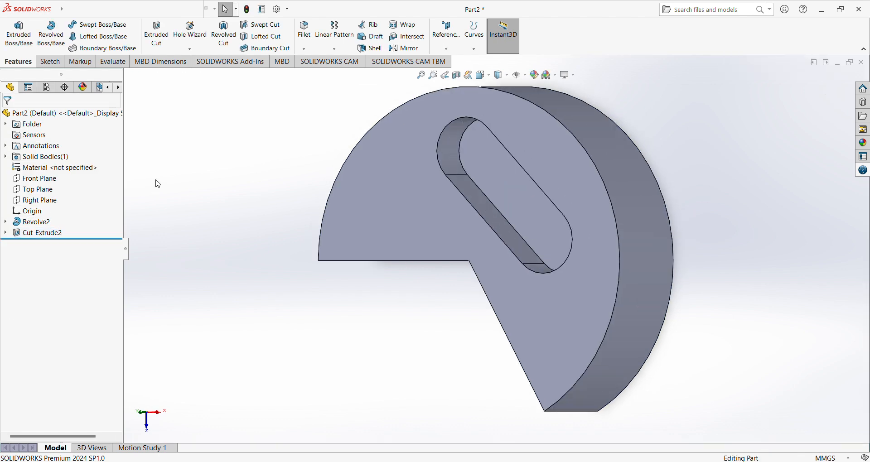
middle_click_drag(158, 184, 203, 183)
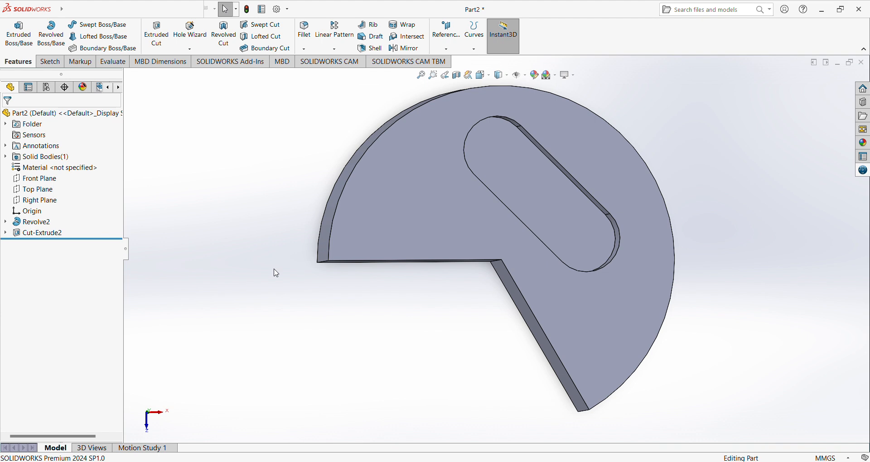
Step: Undo the 10 mm slot cut, its sketch and the revolved solid, back to the sketch with the circle and spline
key("ctrl+z")
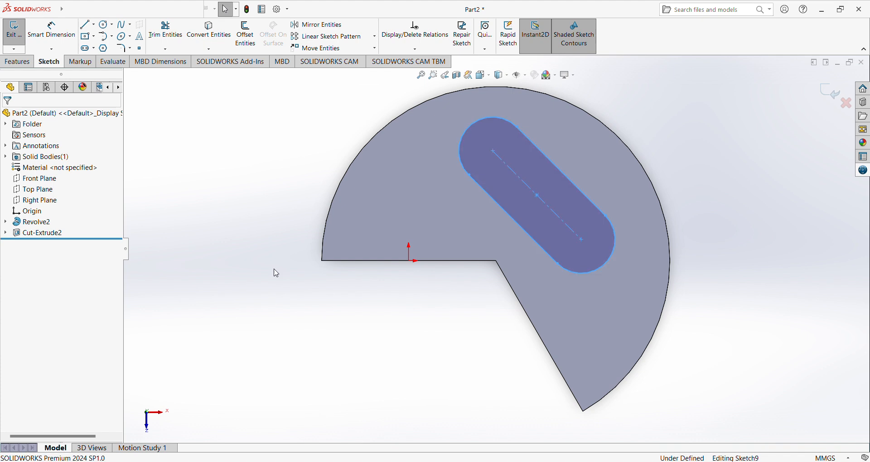
key("ctrl+z")
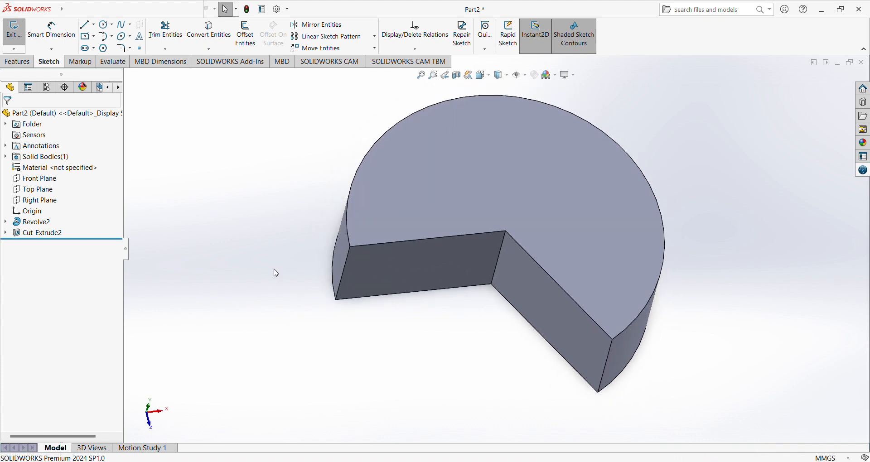
key("ctrl+z")
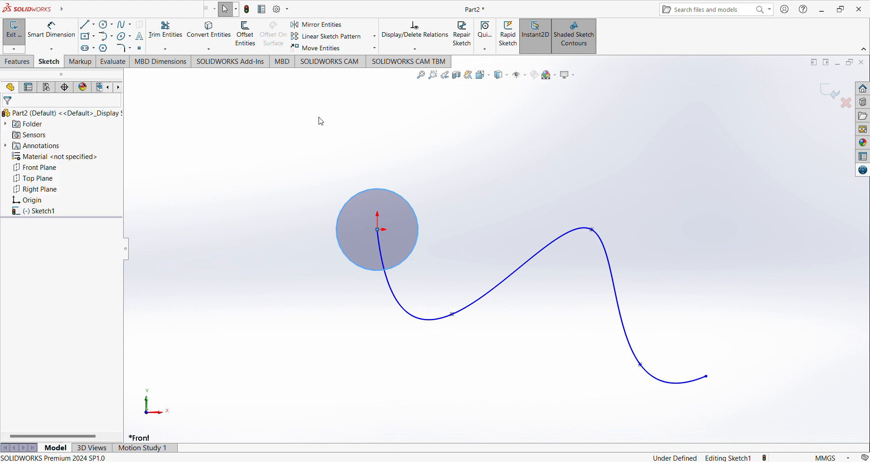
key("ctrl+z")
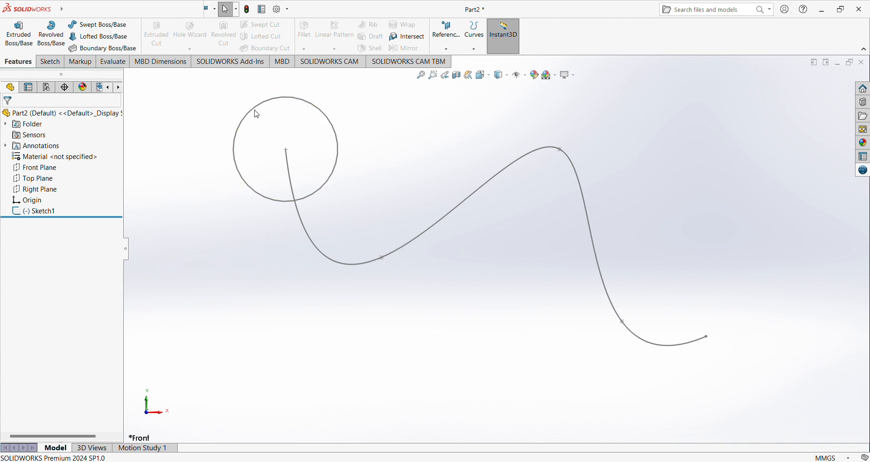
Step: Edit the existing front-plane sketch and delete its circle and spline
left_click(49, 62)
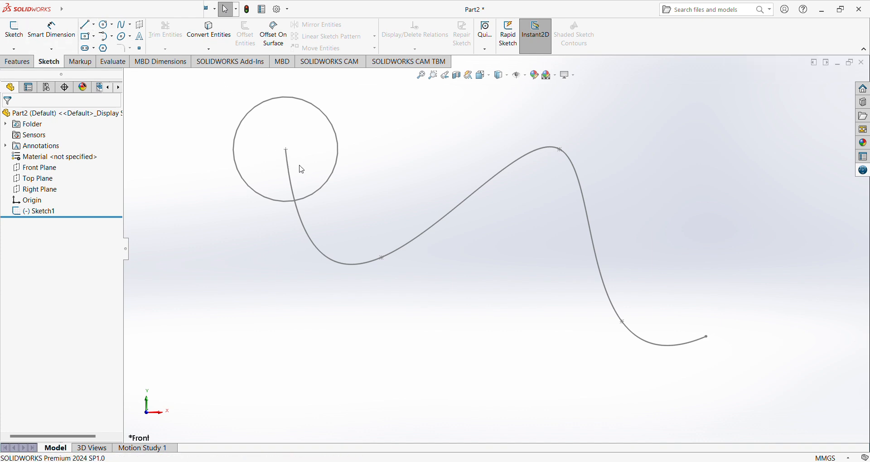
mouse_move(229, 118)
left_mouse_down()
mouse_move(336, 192)
mouse_move(548, 260)
mouse_move(654, 268)
left_mouse_up()
left_click(264, 113)
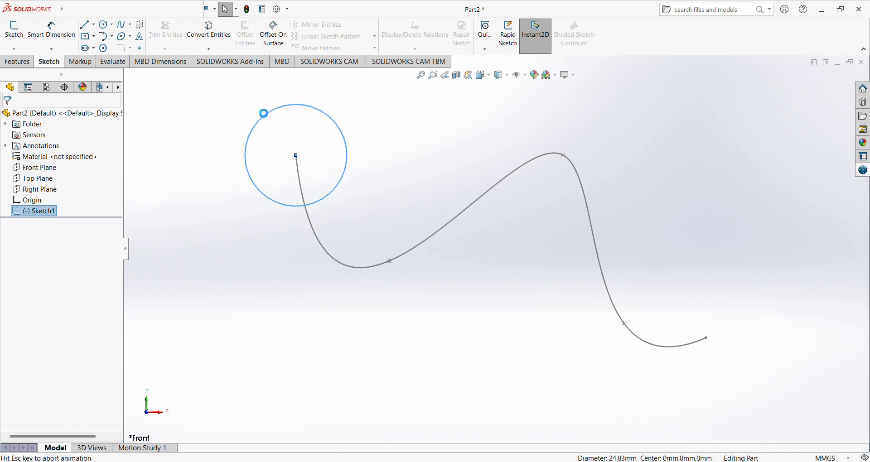
key("f")
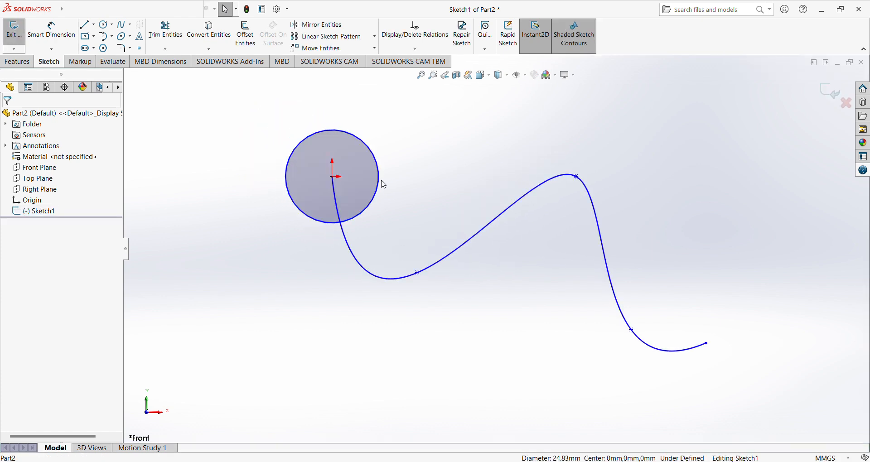
left_click(382, 184)
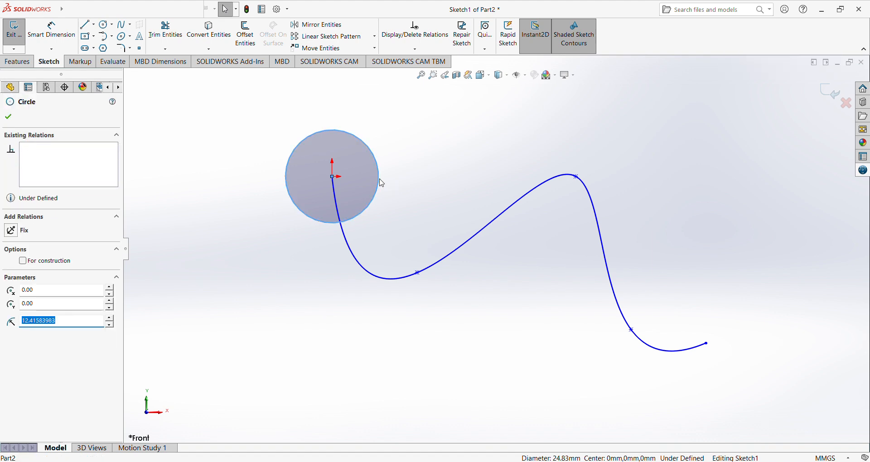
key("Delete")
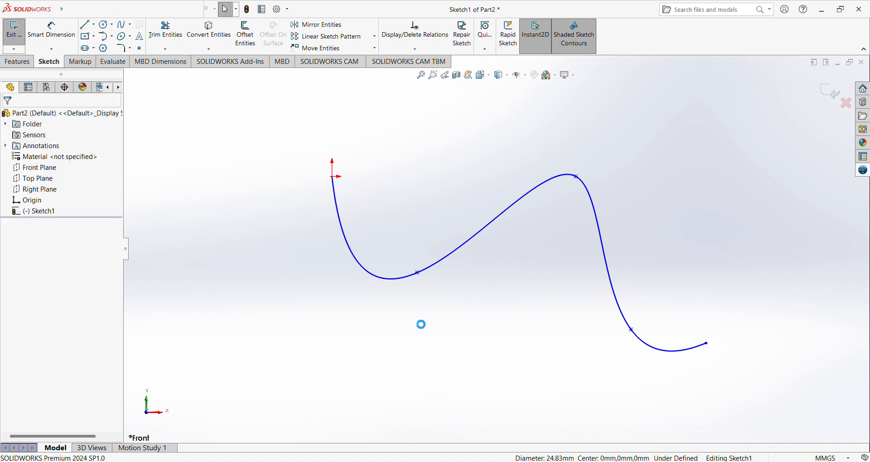
left_click(431, 272)
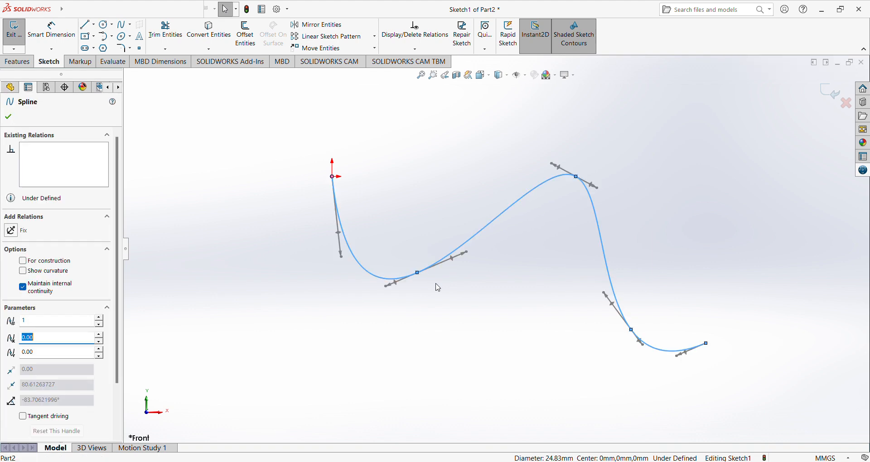
key("Delete")
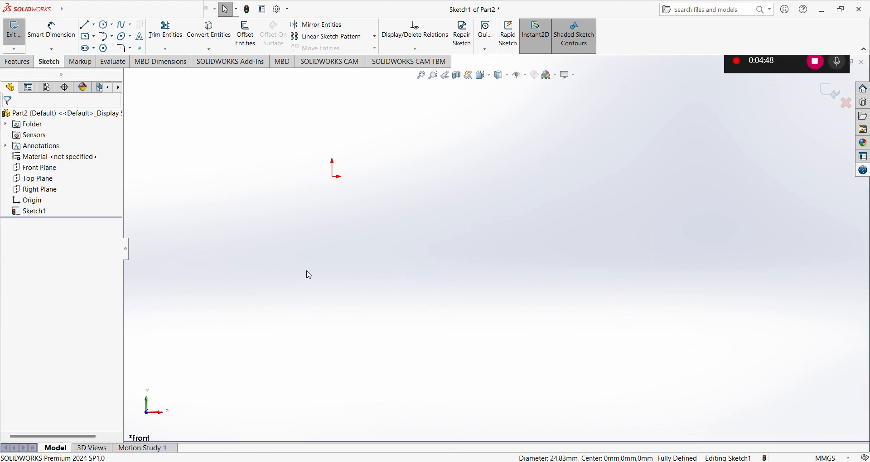
Step: Sketch a center rectangle about 39 mm wide and slightly taller, centred on the origin
left_click(86, 37)
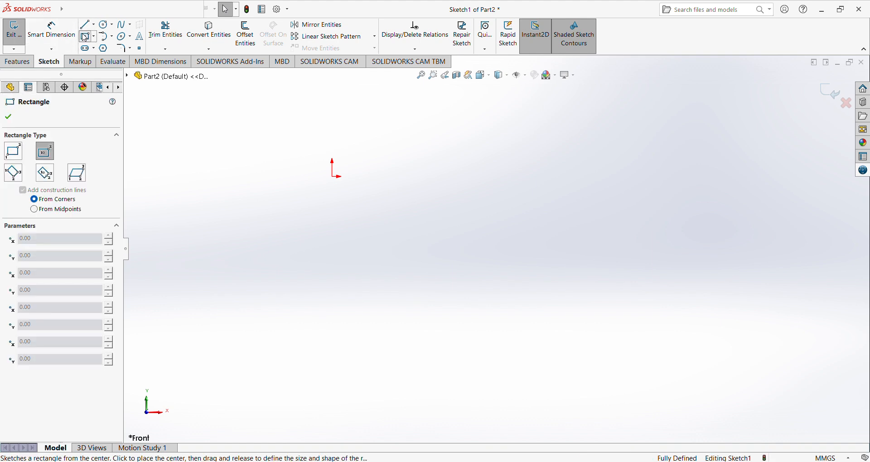
left_click(334, 177)
left_click(260, 254)
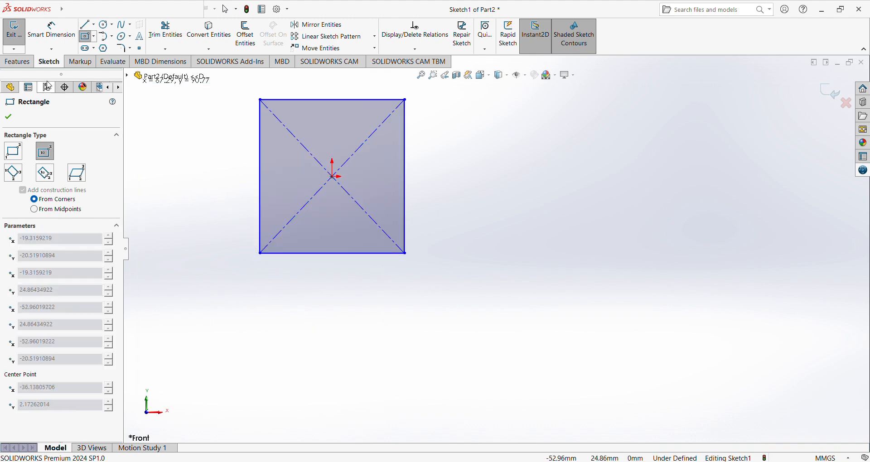
Step: Try a 10 mm blind Extruded Boss/Base of the rectangle and undo it
left_click(17, 62)
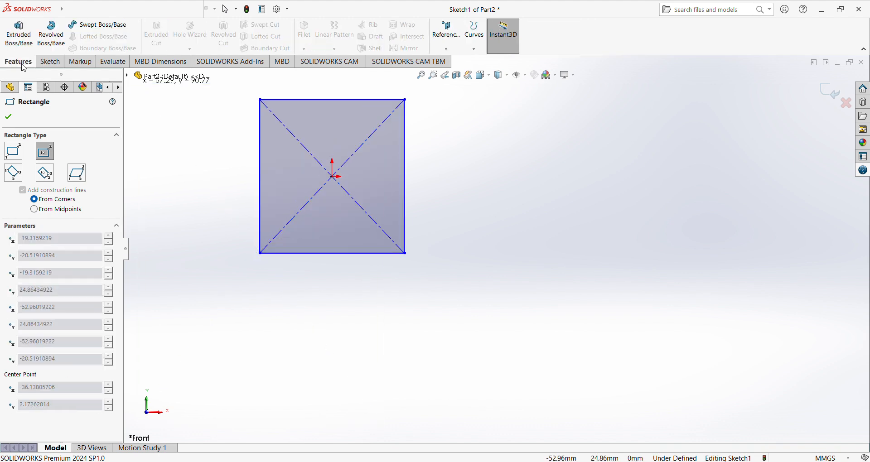
left_click(19, 34)
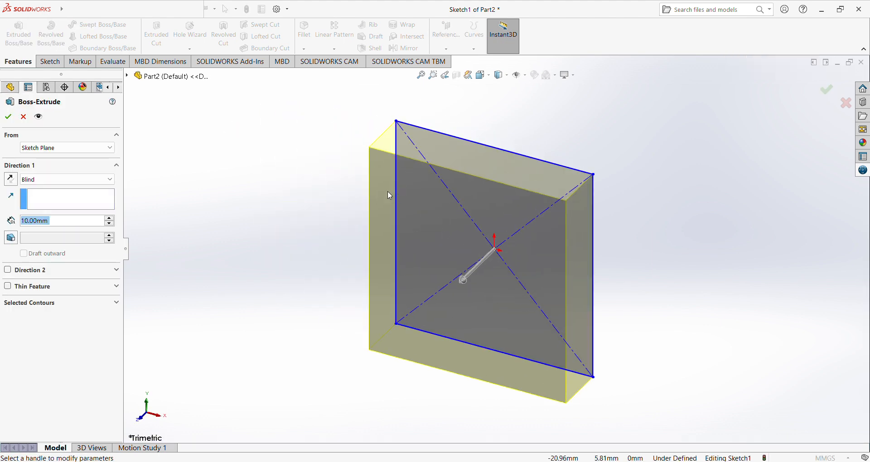
key("Return")
key("ctrl+1")
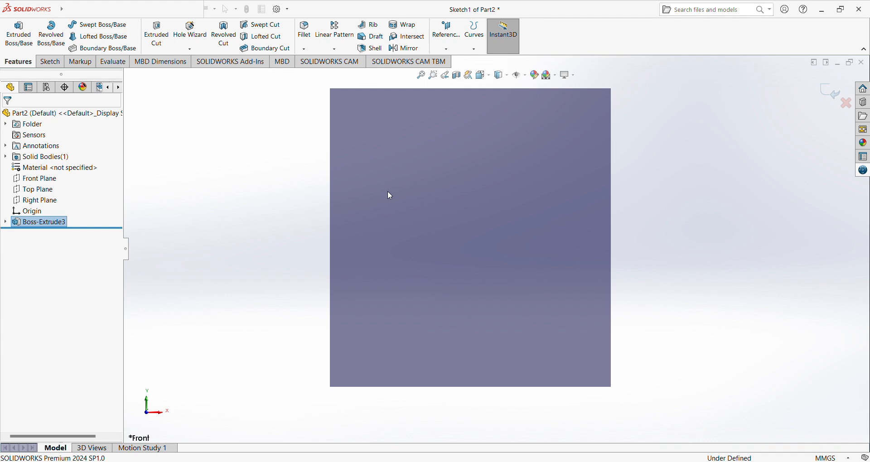
key("ctrl+z")
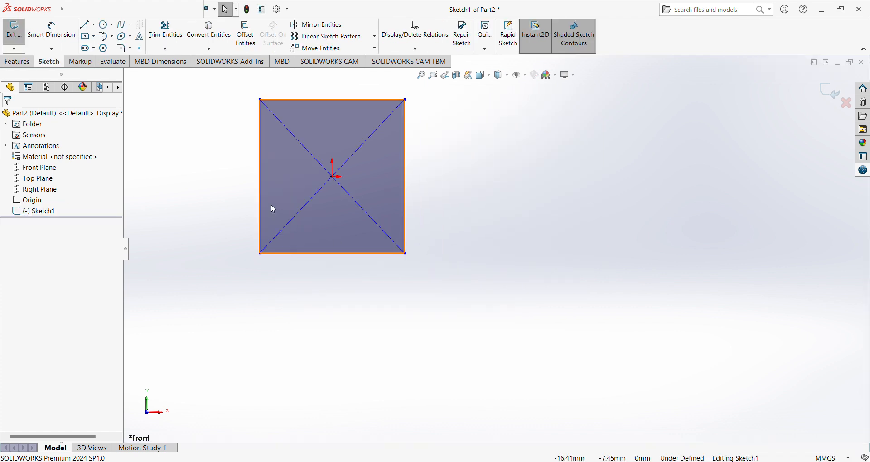
Step: Extrude the centred rectangle into a solid block with a blind depth of 10 mm
left_click(17, 62)
left_click(20, 49)
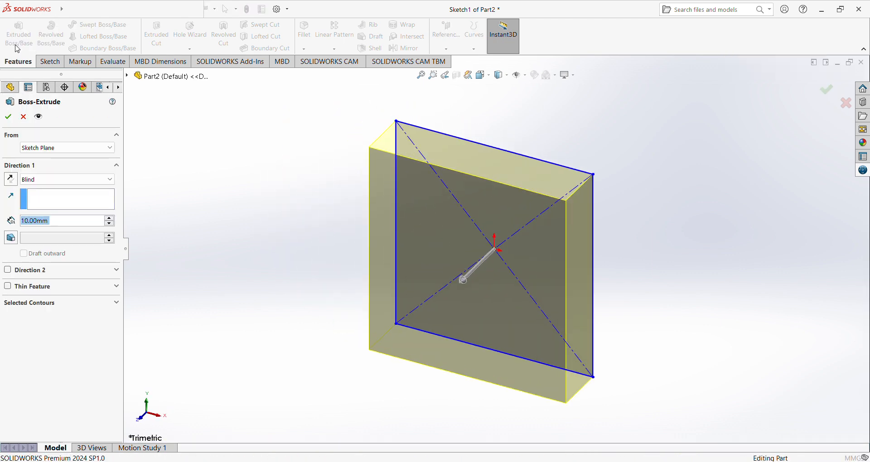
key("Return")
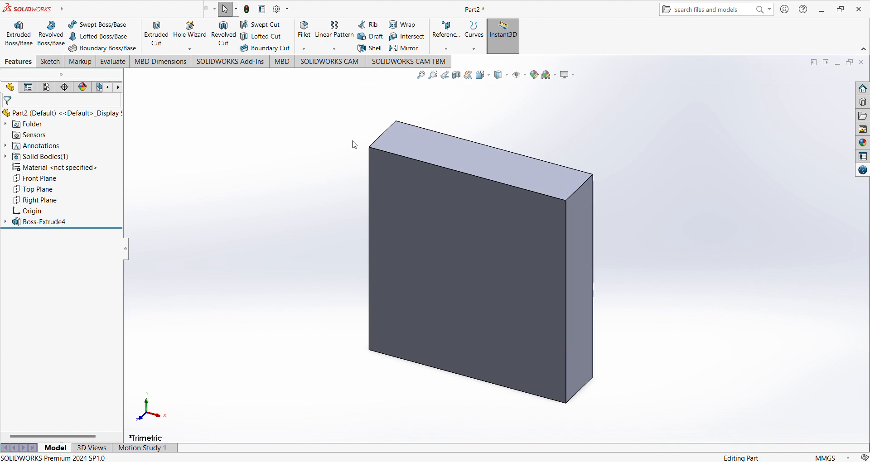
Step: Start a symmetric 10 mm Fillet and try it on the block's two short top edges, deselecting both
left_click(313, 41)
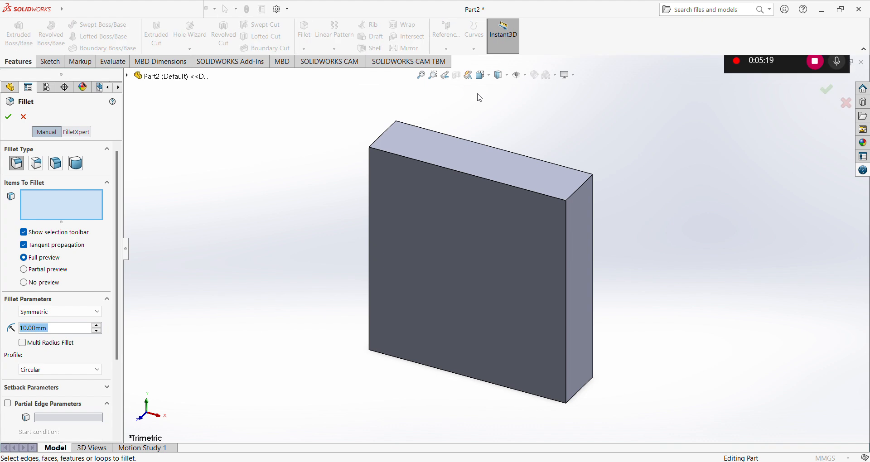
left_click(573, 195)
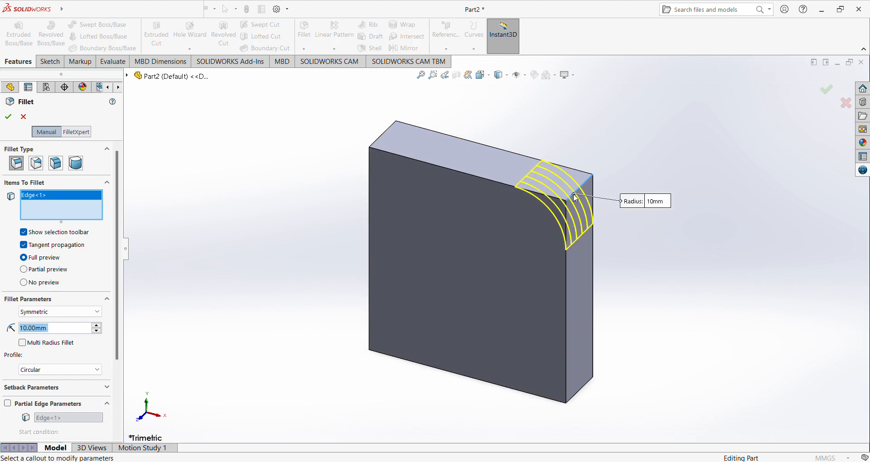
left_click(385, 135)
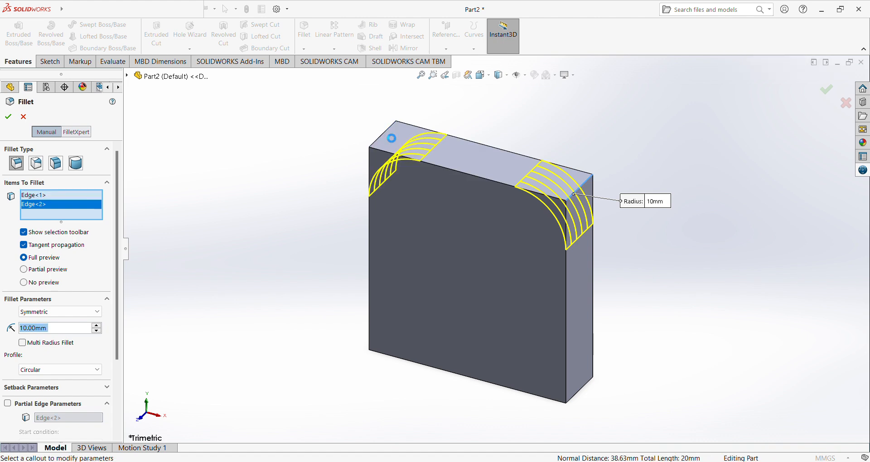
left_click(386, 135)
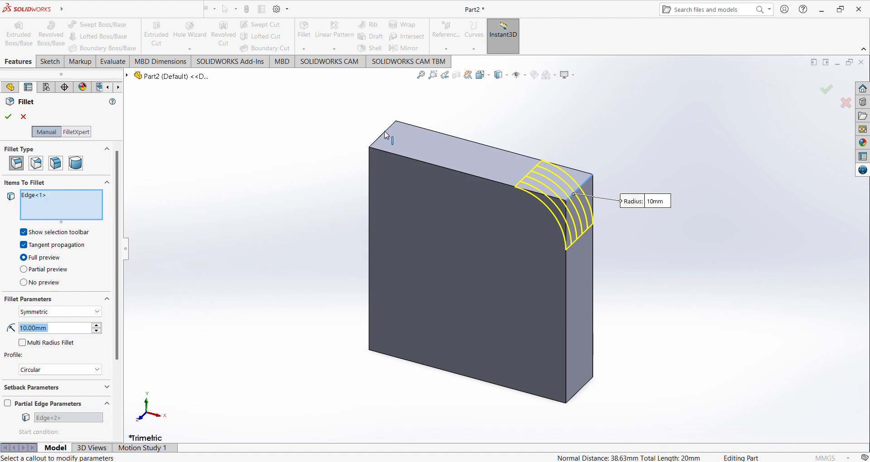
left_click(580, 190)
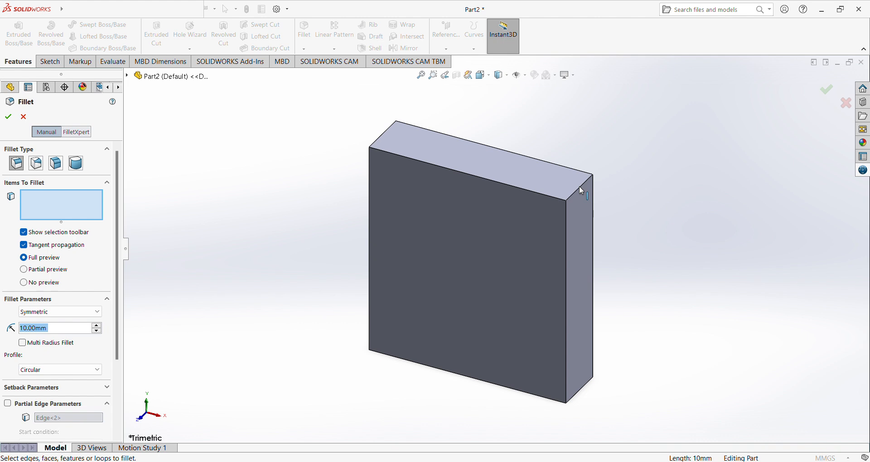
Step: Select the block's short top-right edge and make its fillet asymmetric, with the second radius set to 20 mm
left_click(580, 190)
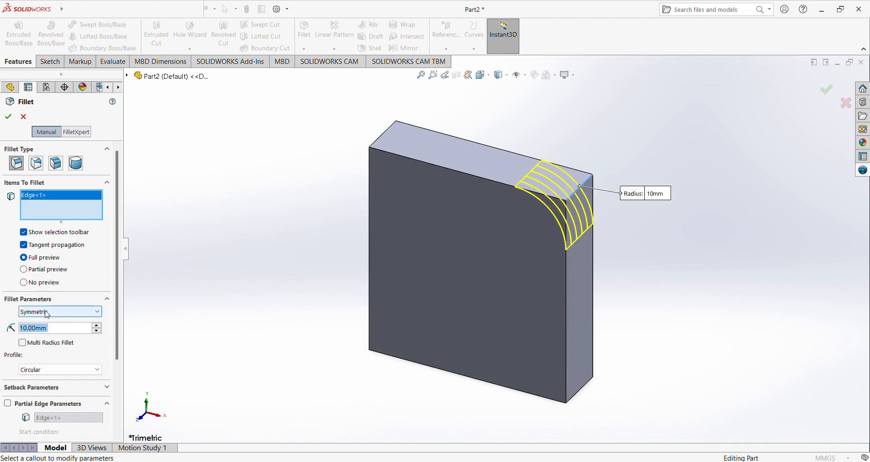
left_click(48, 312)
key("Down")
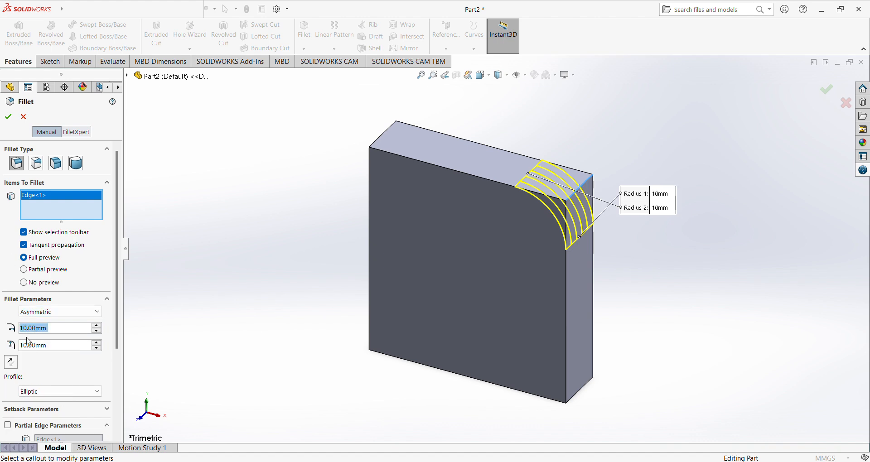
left_click(32, 346)
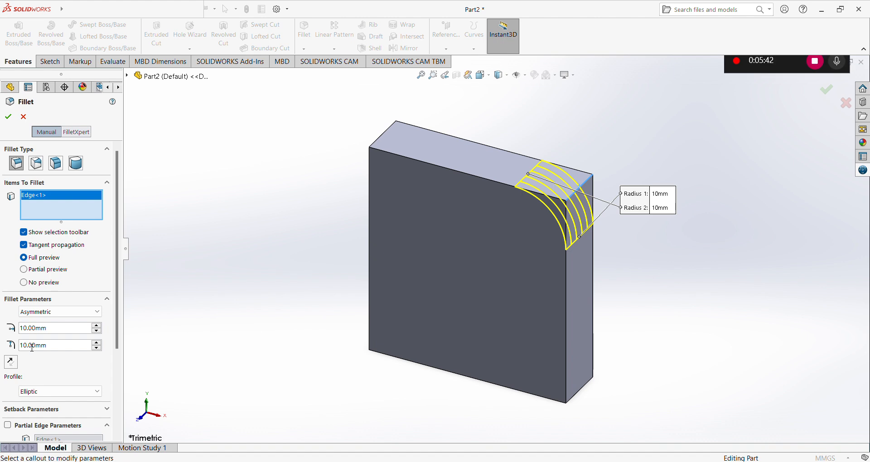
key("BackSpace")
key("BackSpace")
type("20")
key("Return")
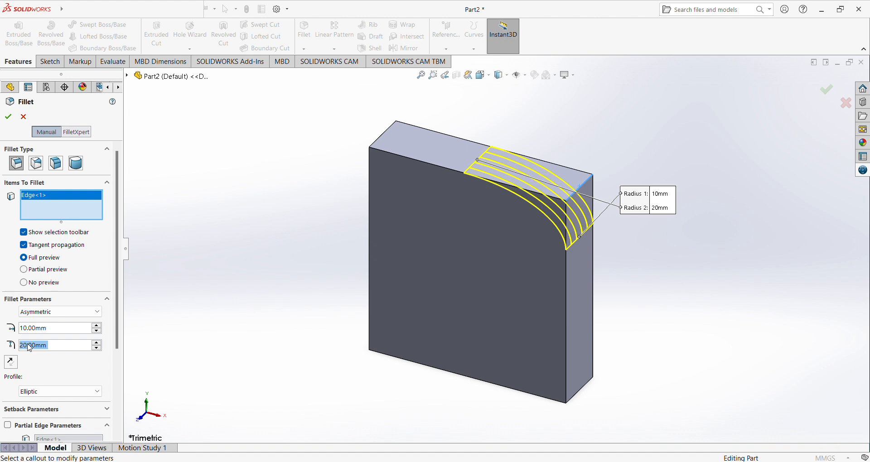
Step: Apply the asymmetric 10 mm by 20 mm fillet to the block's short top-right edge and clear the selection
key("Return")
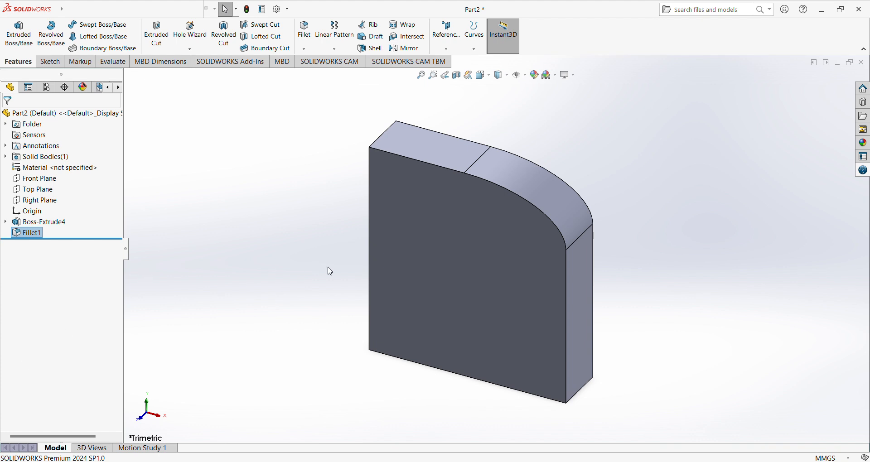
left_click(234, 184)
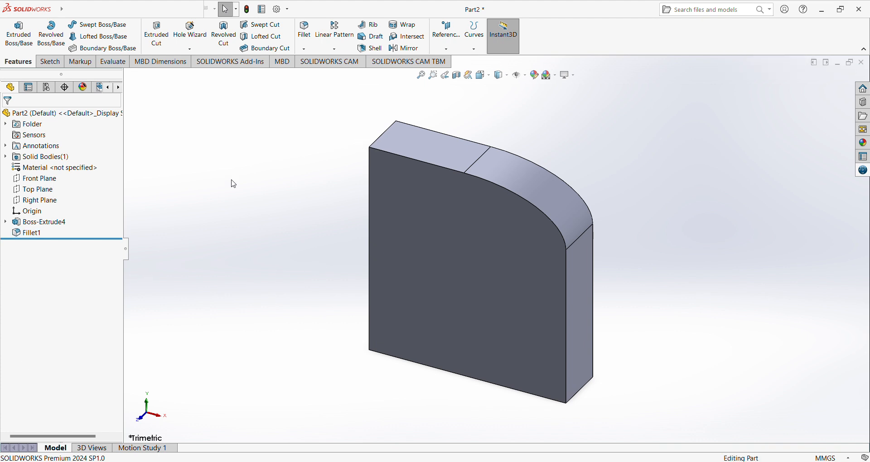
Step: Start a Chamfer on the block's short top edge opposite the fillet, using the Distance-Distance type
middle_click_drag(435, 236, 485, 290)
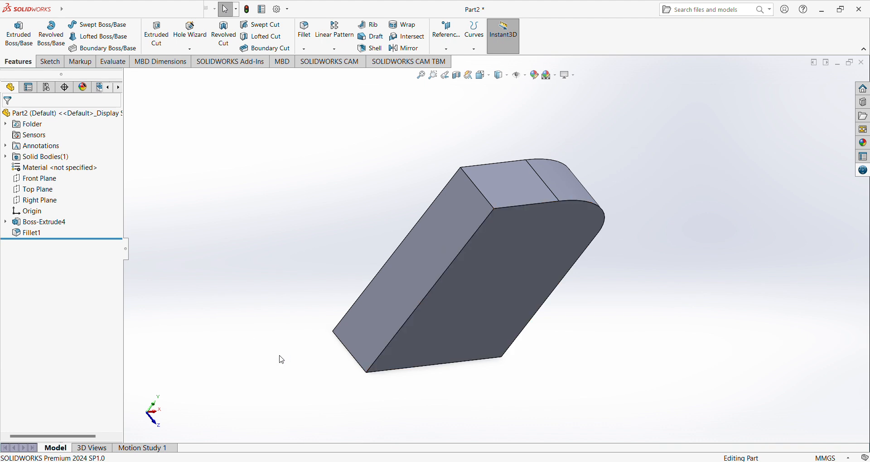
left_click(307, 72)
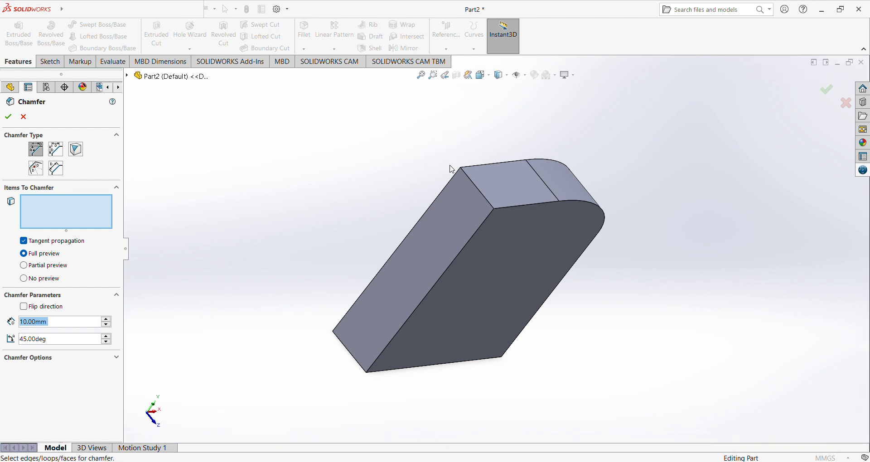
left_click(472, 184)
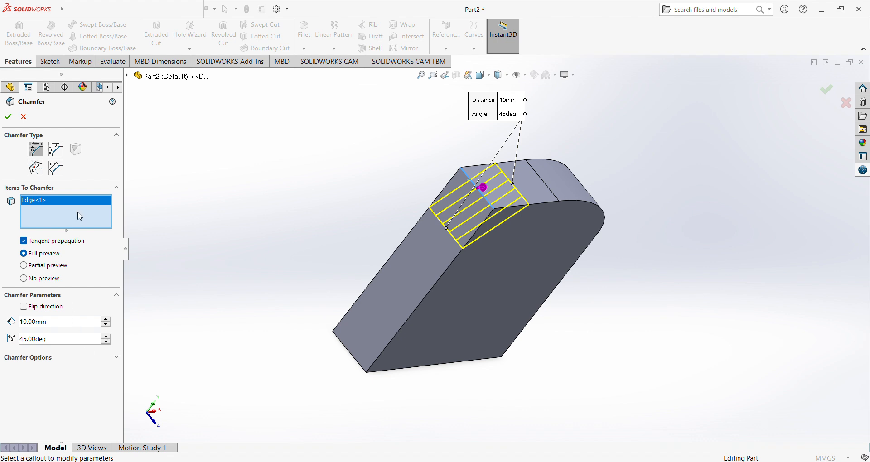
left_click(55, 149)
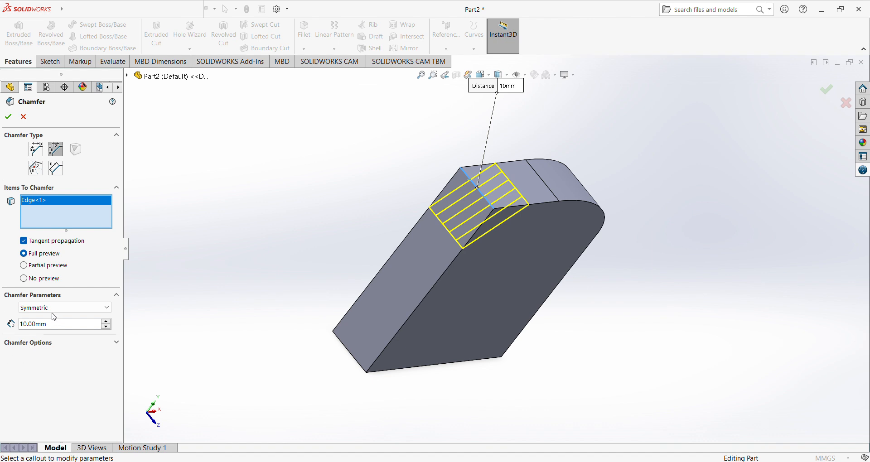
Step: Make the chamfer asymmetric with the second distance set to 20 mm, and apply it to the block
left_click(52, 327)
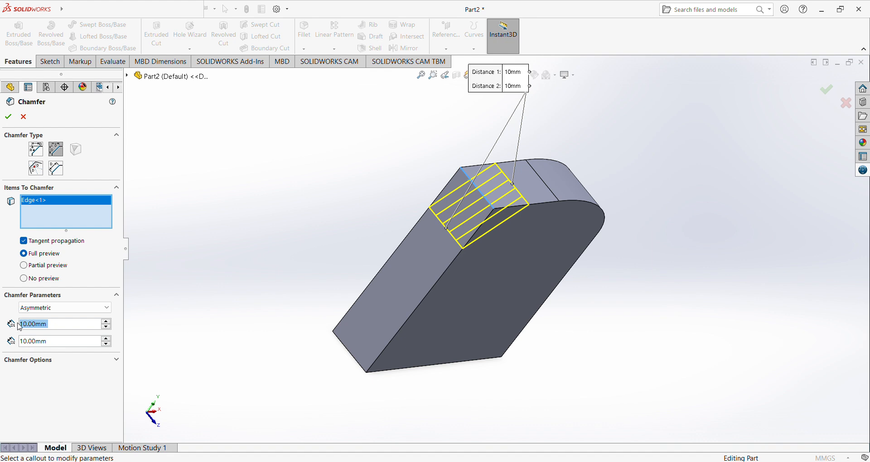
left_click(29, 345)
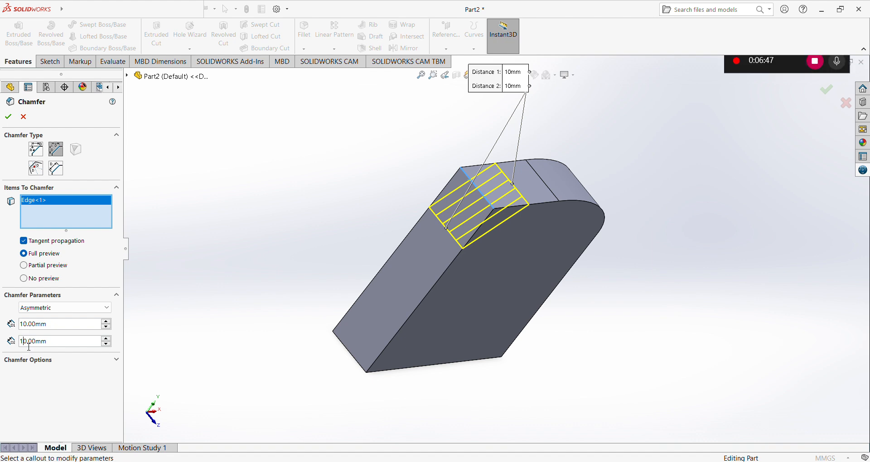
key("BackSpace")
type("2")
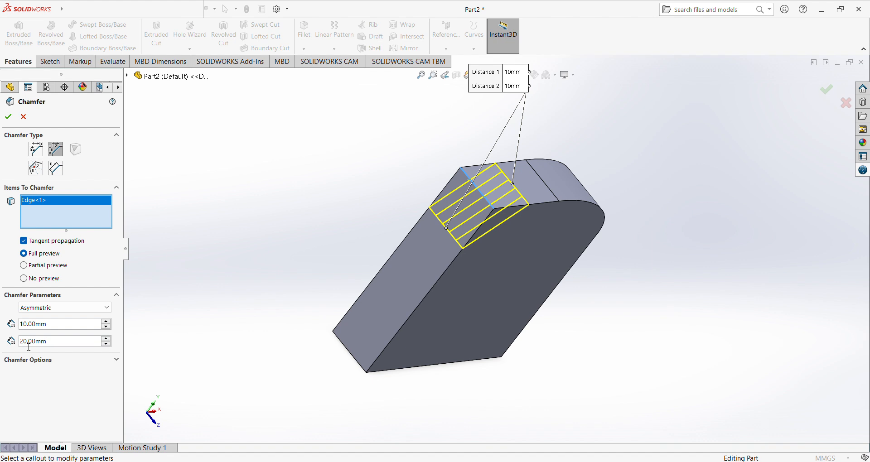
key("Return")
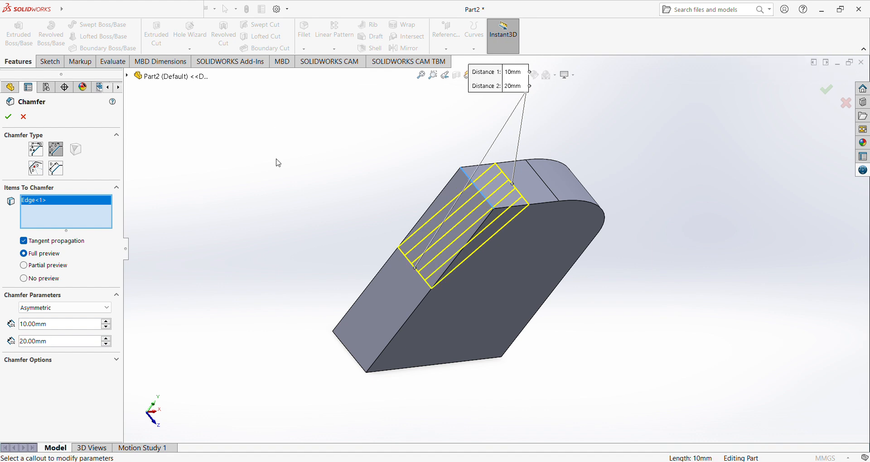
key("Left")
key("Left")
key("Left")
key("Left")
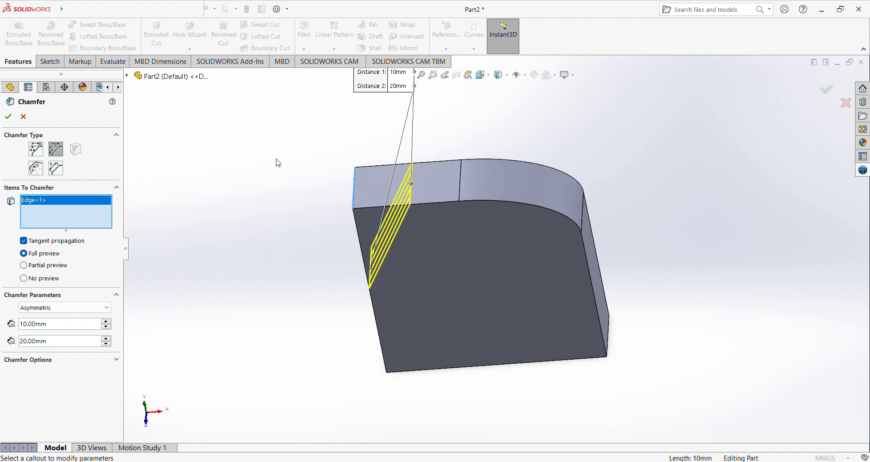
key("Return")
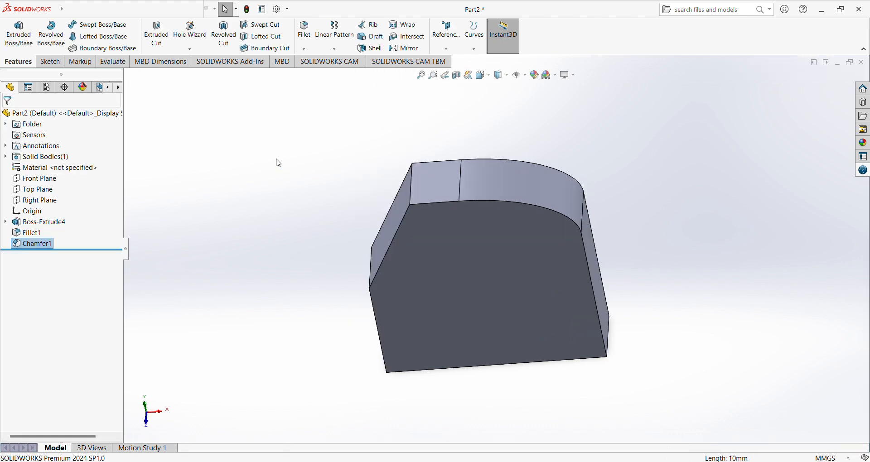